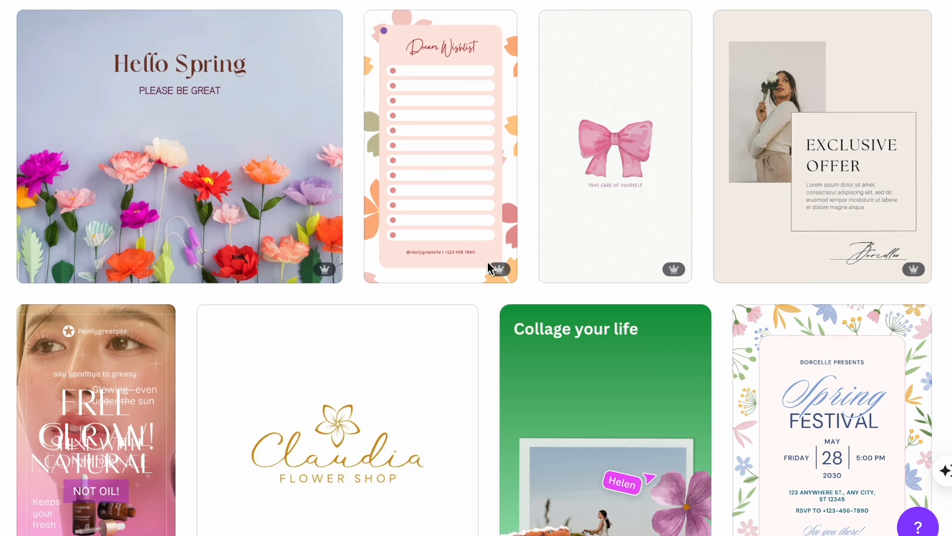
Browse through the gallery of ready-made templates and return towards its beginning
scroll(488, 263, down, 10)
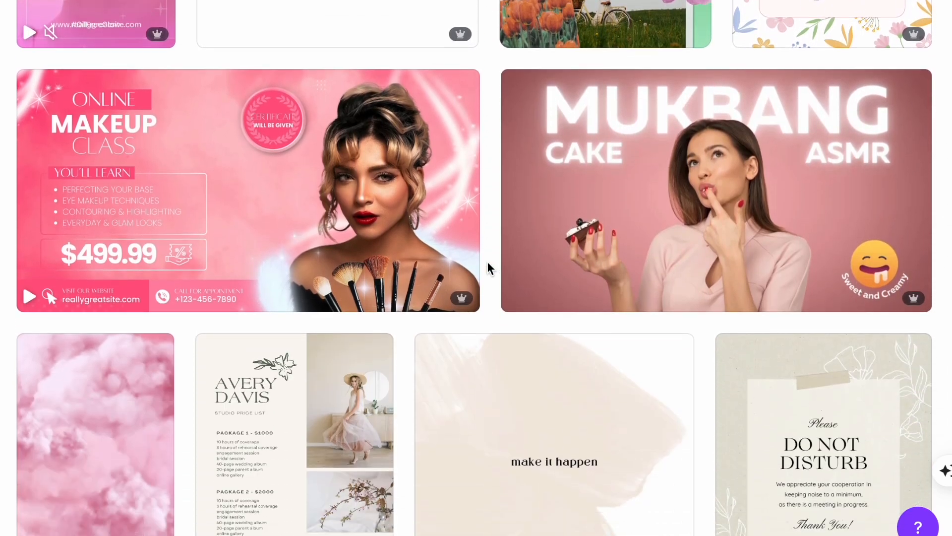
scroll(488, 263, down, 8)
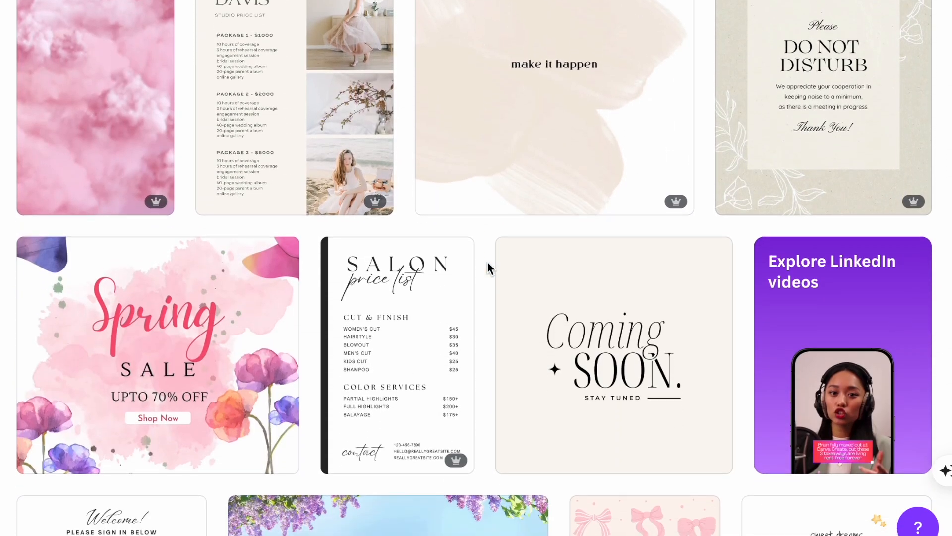
scroll(488, 267, down, 12)
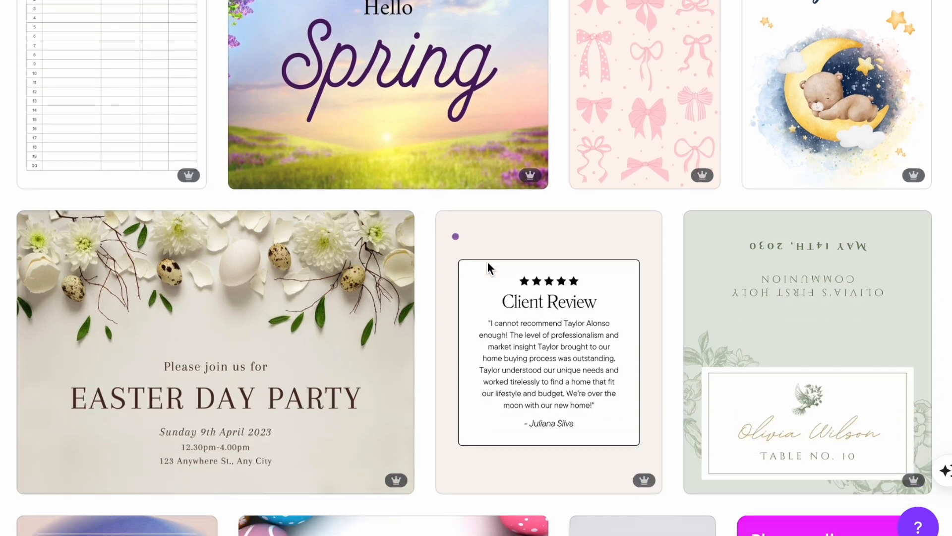
scroll(487, 261, down, 9)
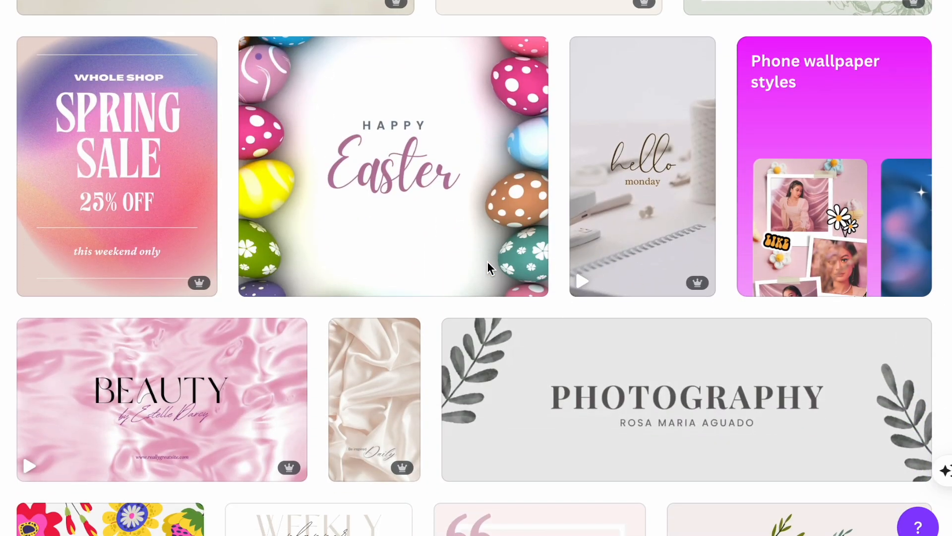
scroll(488, 264, down, 12)
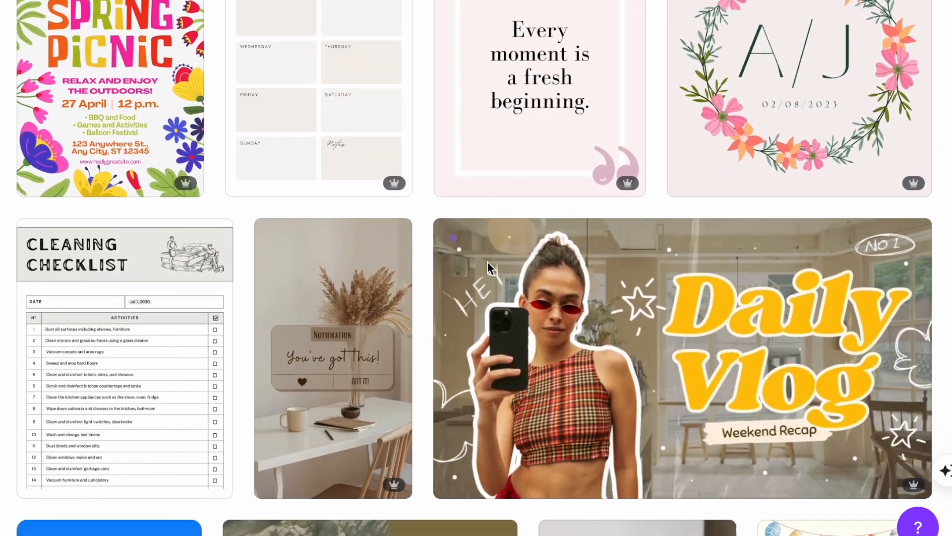
scroll(487, 260, down, 11)
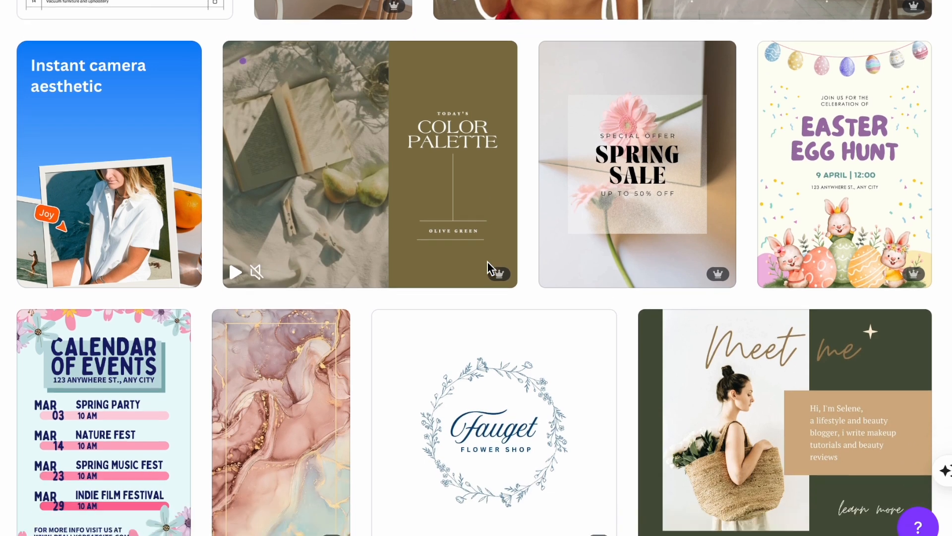
scroll(487, 261, down, 2)
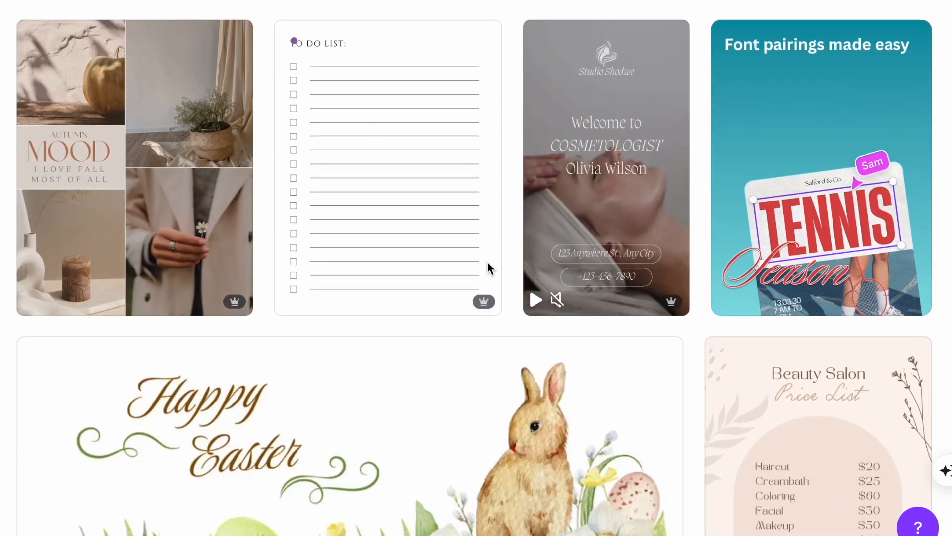
scroll(487, 261, down, 5)
scroll(488, 268, down, 16)
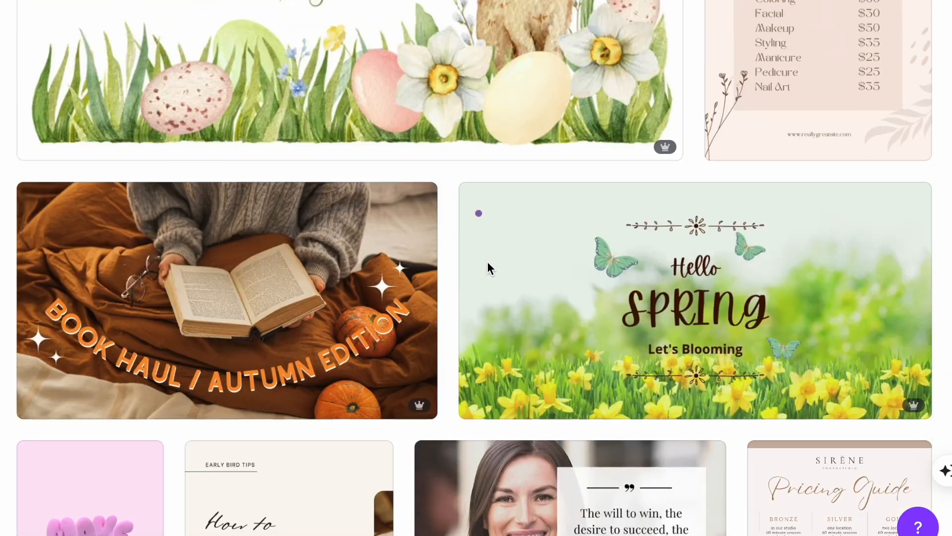
scroll(490, 268, down, 15)
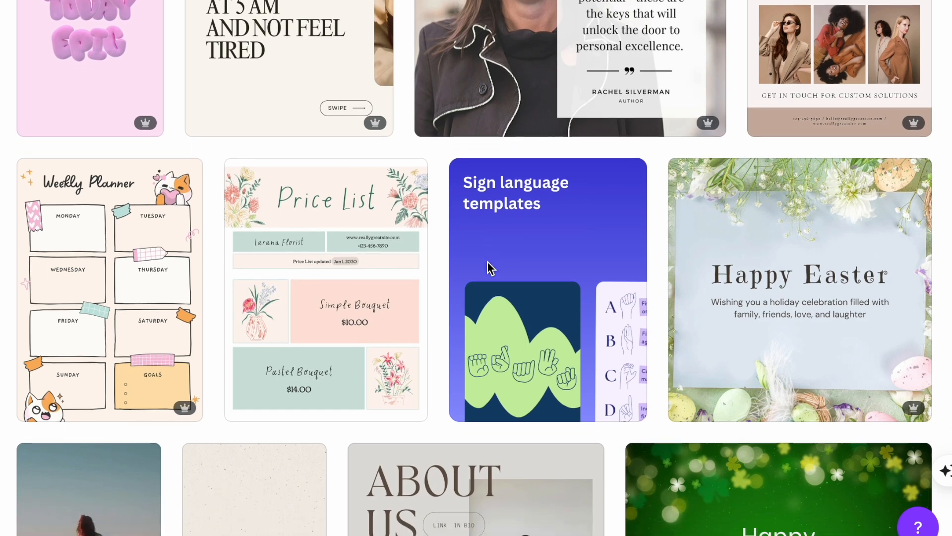
scroll(488, 268, down, 12)
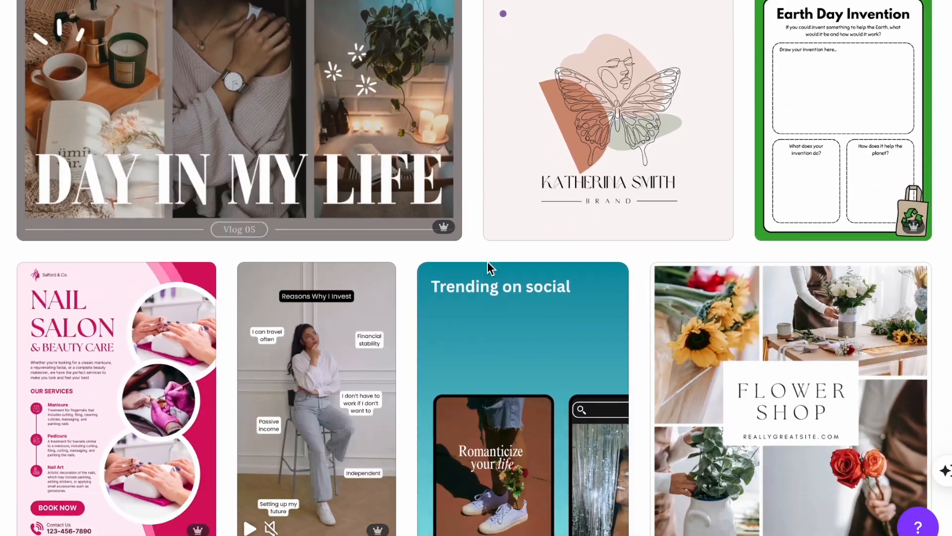
scroll(487, 261, down, 15)
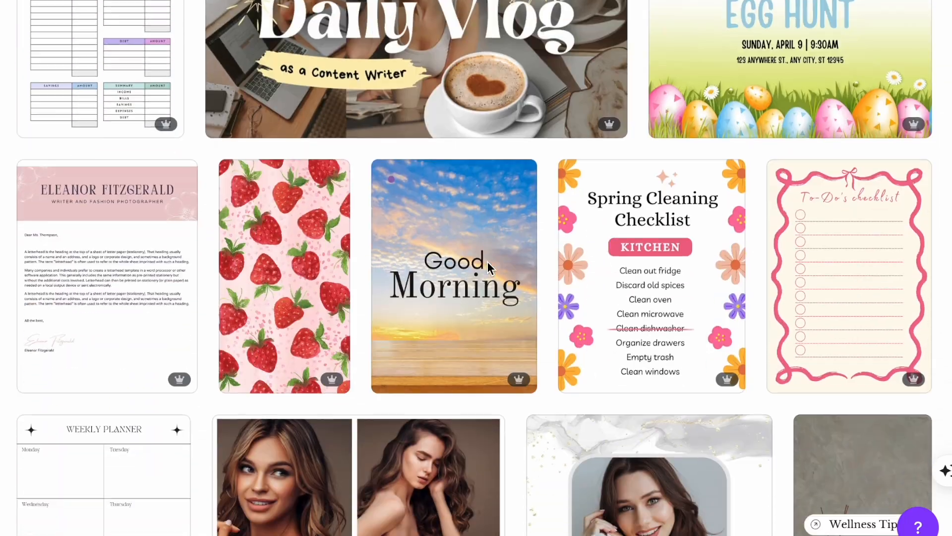
scroll(487, 267, down, 10)
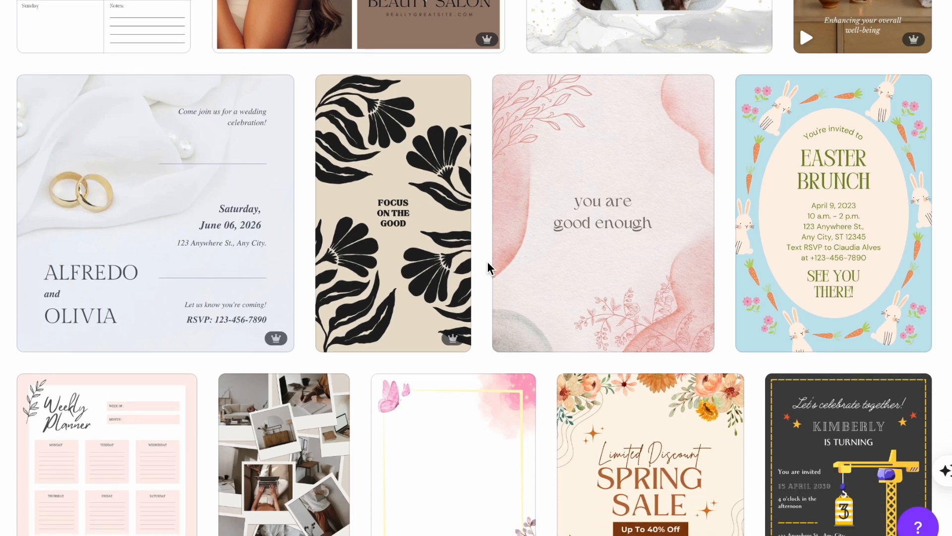
scroll(488, 268, down, 4)
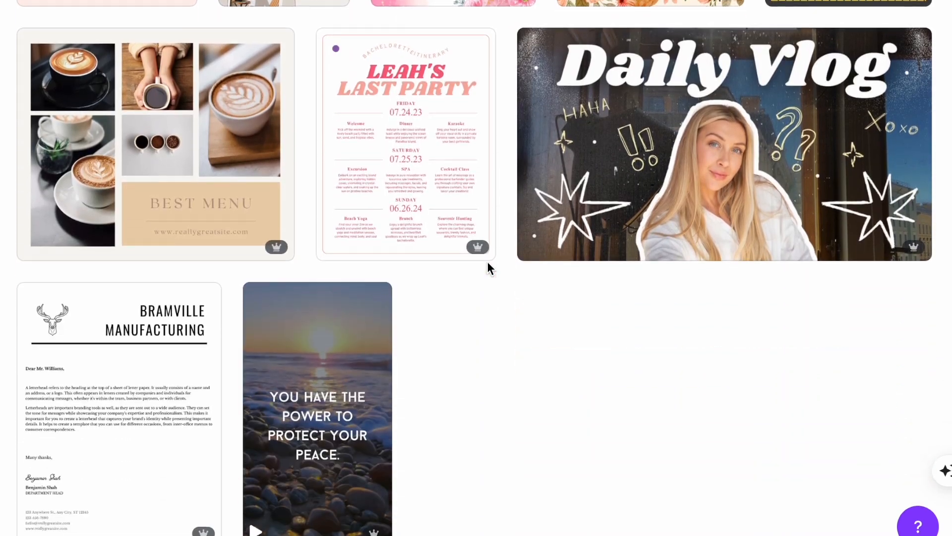
scroll(487, 261, up, 18)
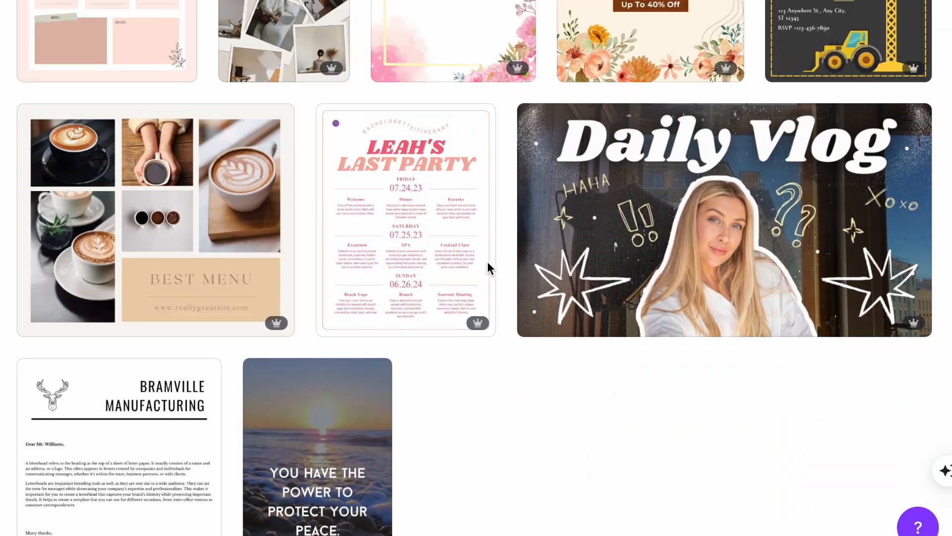
scroll(487, 261, up, 19)
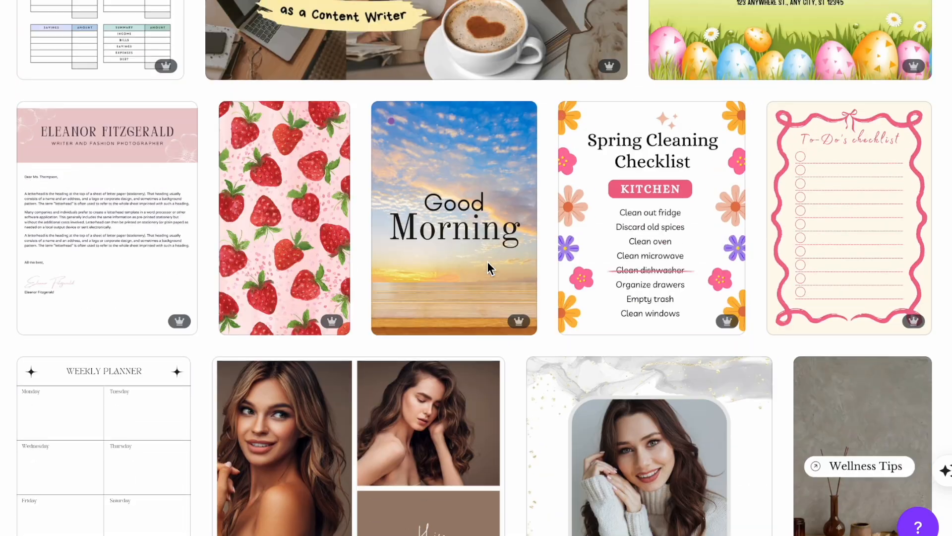
scroll(487, 261, up, 12)
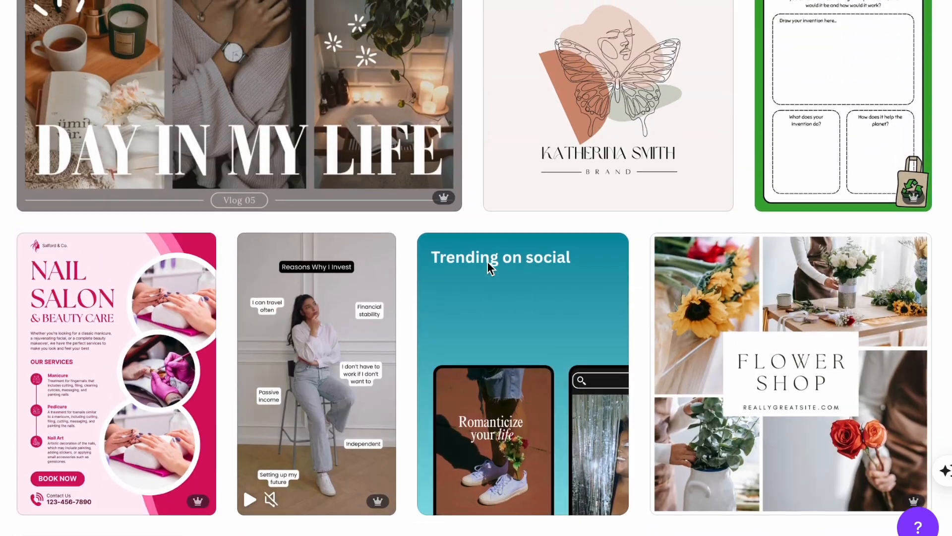
scroll(487, 261, up, 15)
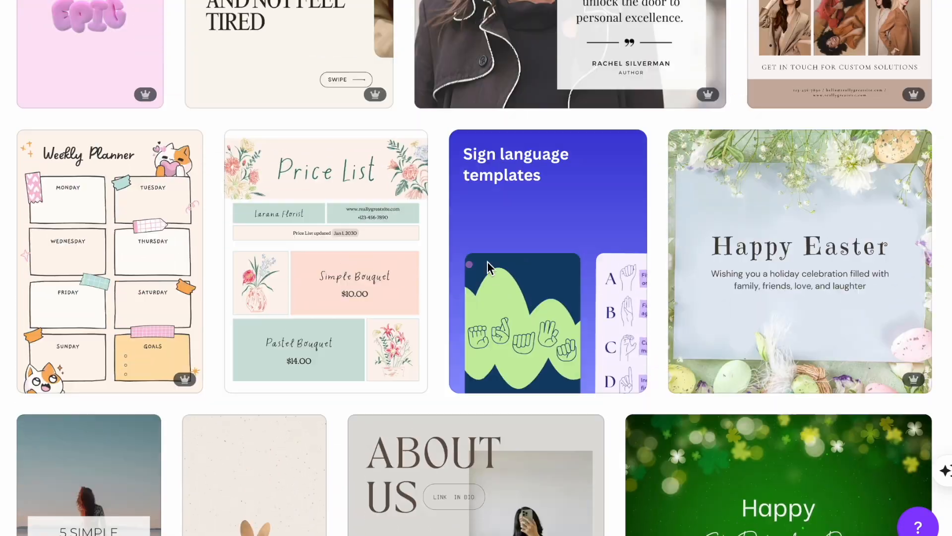
scroll(487, 261, up, 19)
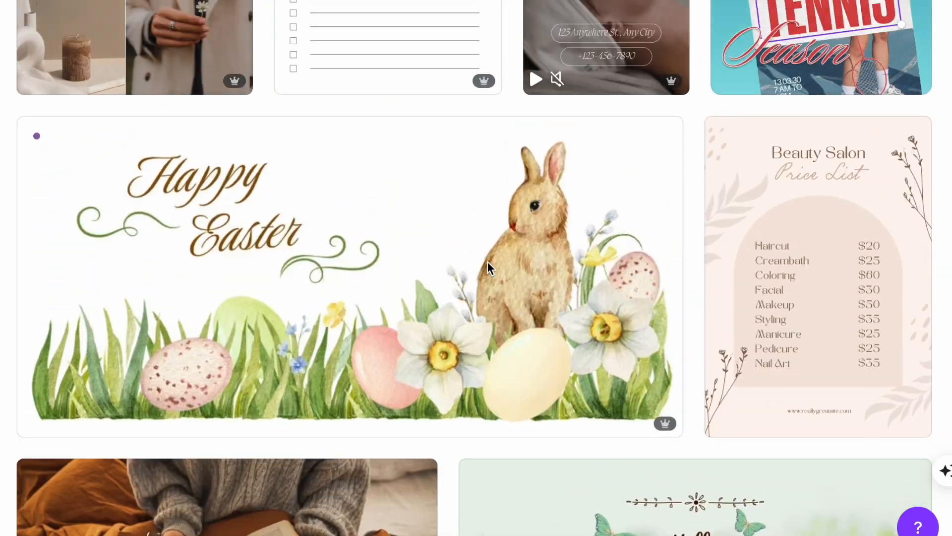
scroll(487, 261, up, 18)
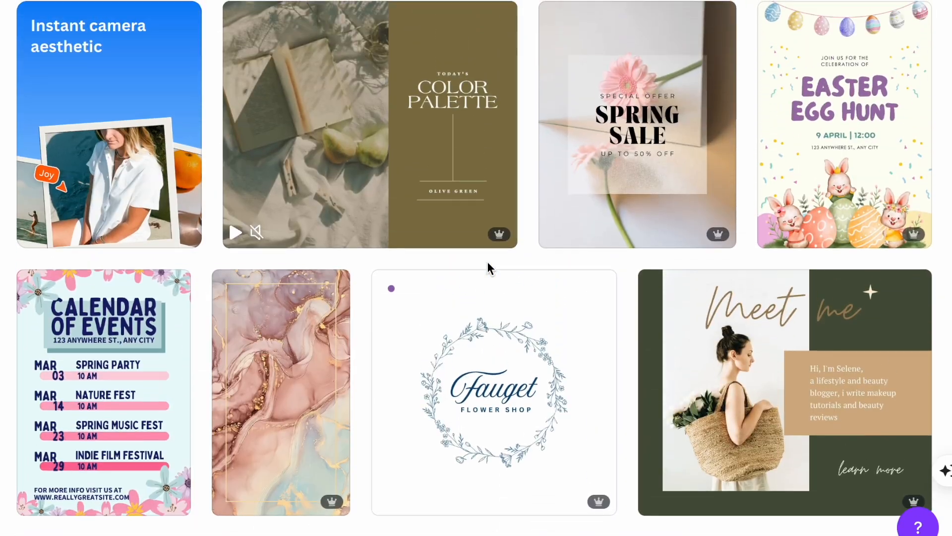
scroll(487, 261, up, 14)
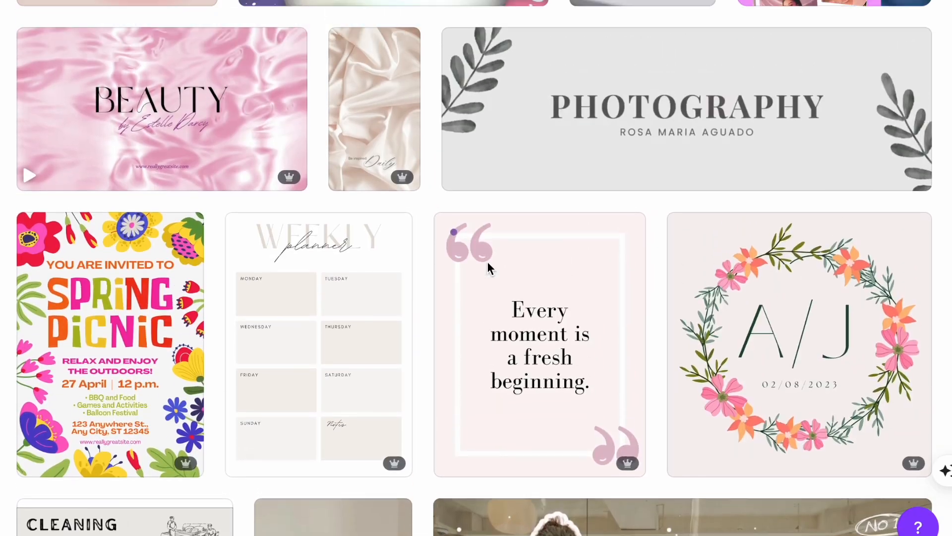
scroll(487, 267, up, 19)
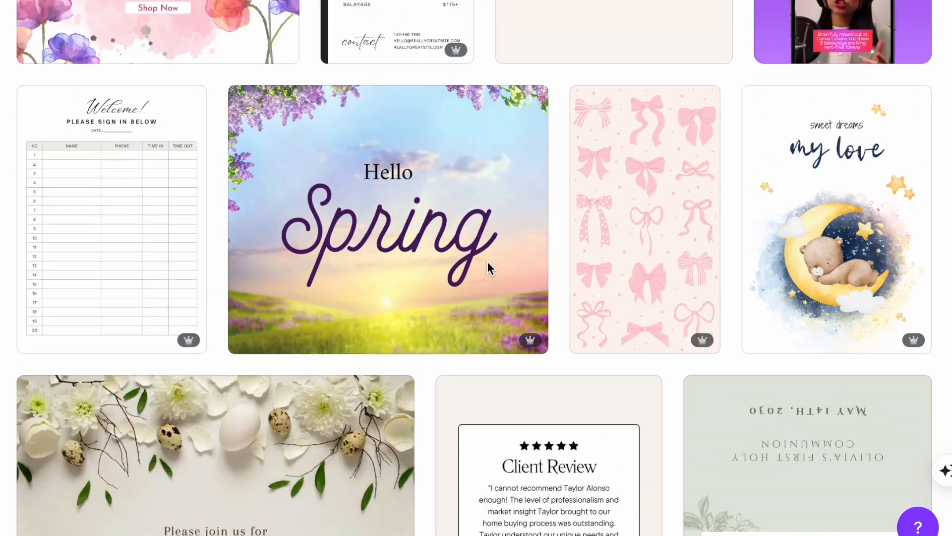
scroll(488, 267, up, 12)
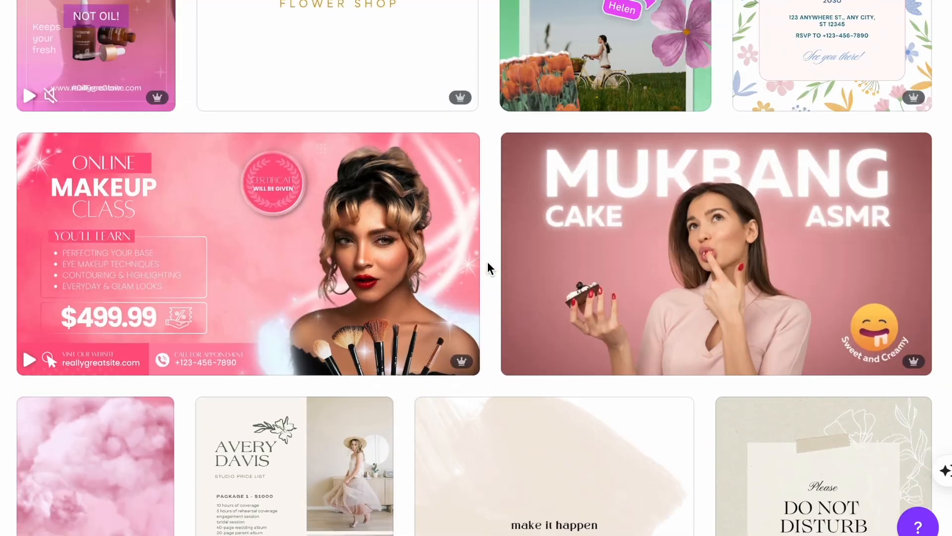
scroll(489, 268, up, 4)
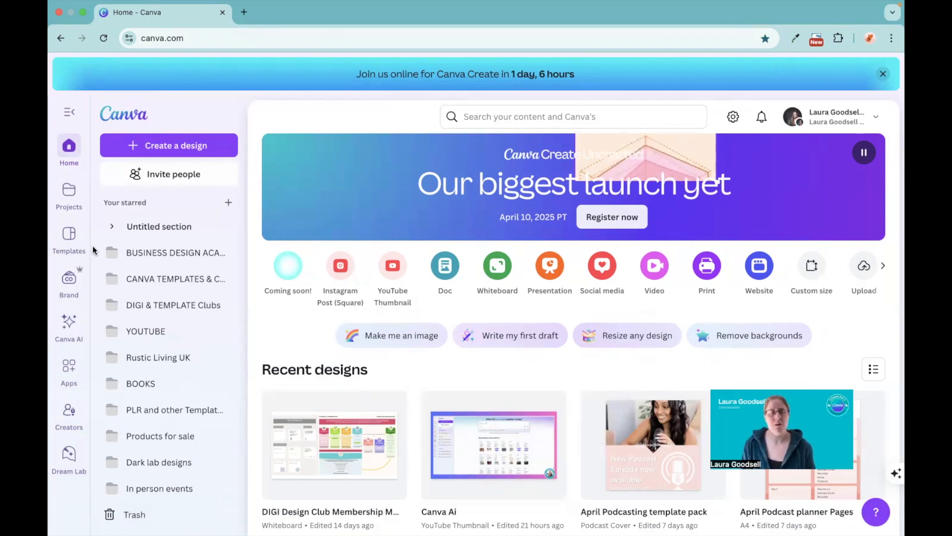
Open the Templates page and look through the suggested designs under Start exploring
click(67, 234)
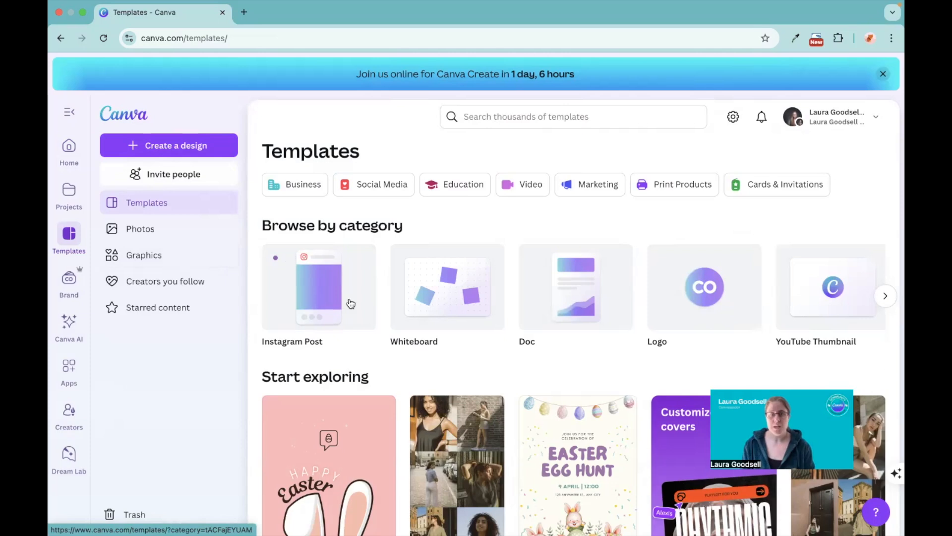
scroll(366, 330, down, 3)
scroll(367, 331, down, 1)
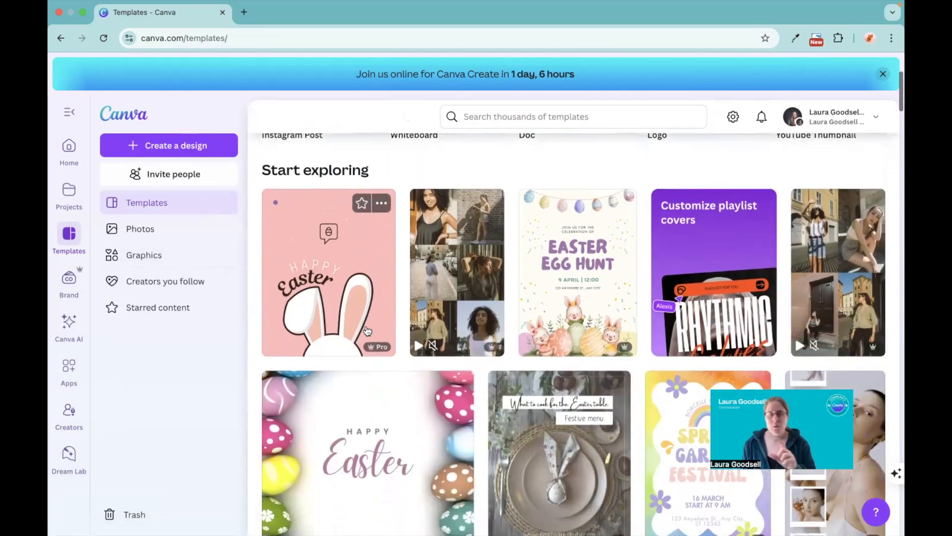
scroll(367, 331, down, 1)
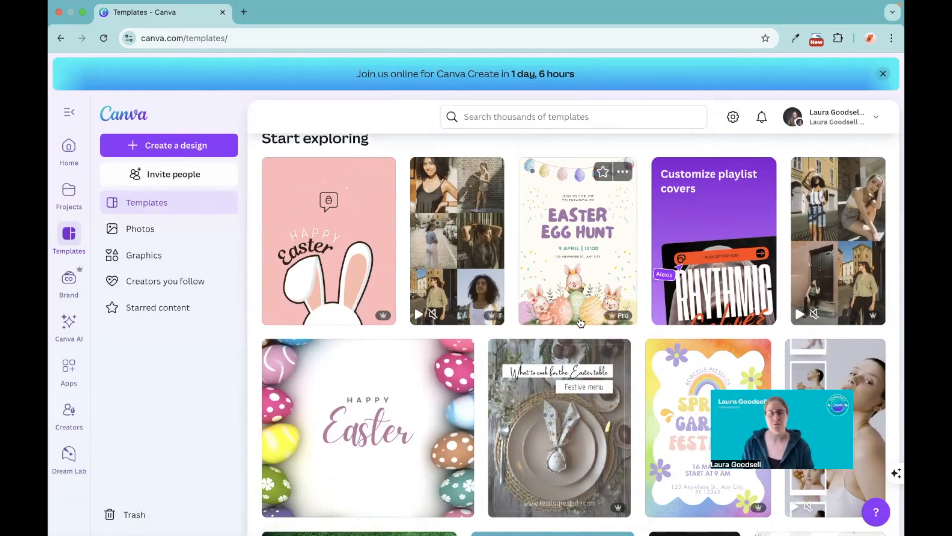
scroll(580, 322, down, 5)
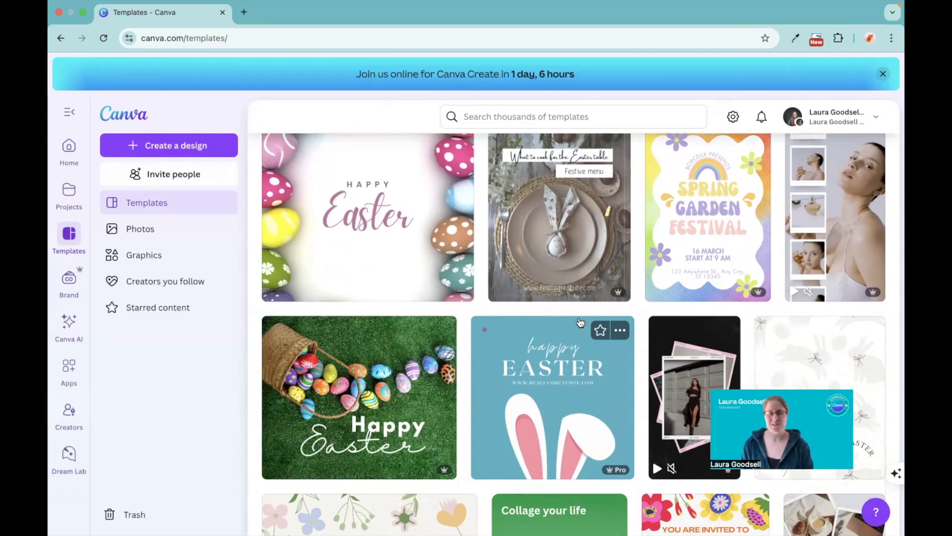
scroll(580, 323, down, 6)
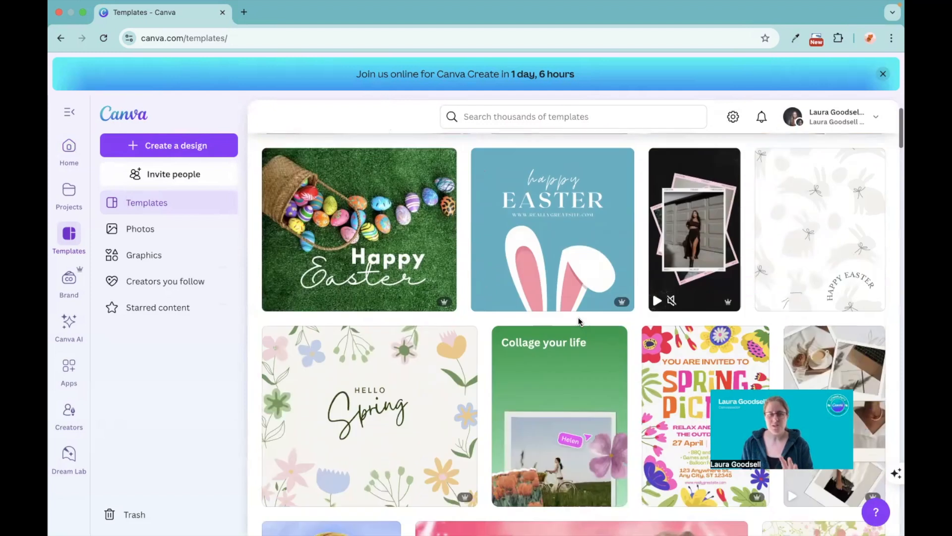
scroll(580, 322, down, 2)
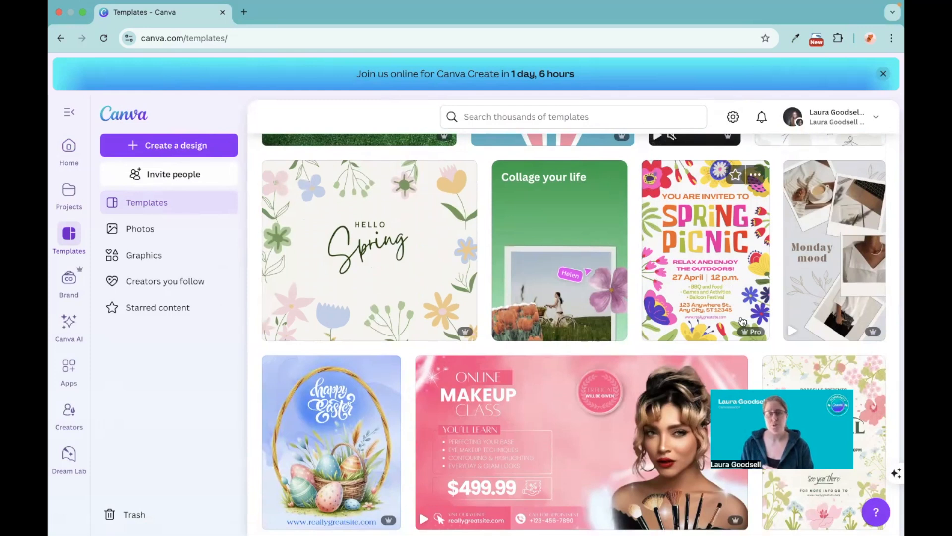
scroll(743, 320, down, 7)
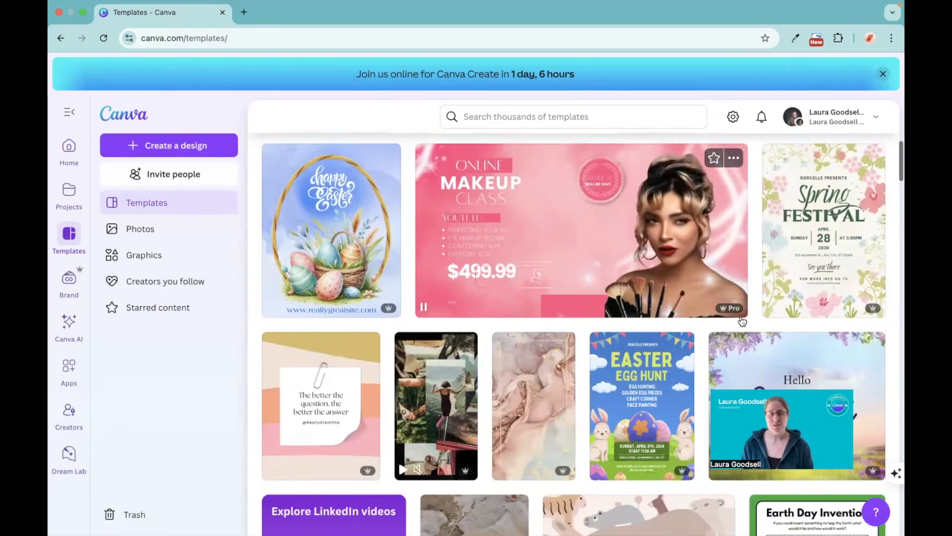
scroll(741, 318, down, 1)
scroll(741, 318, down, 1)
scroll(742, 320, down, 5)
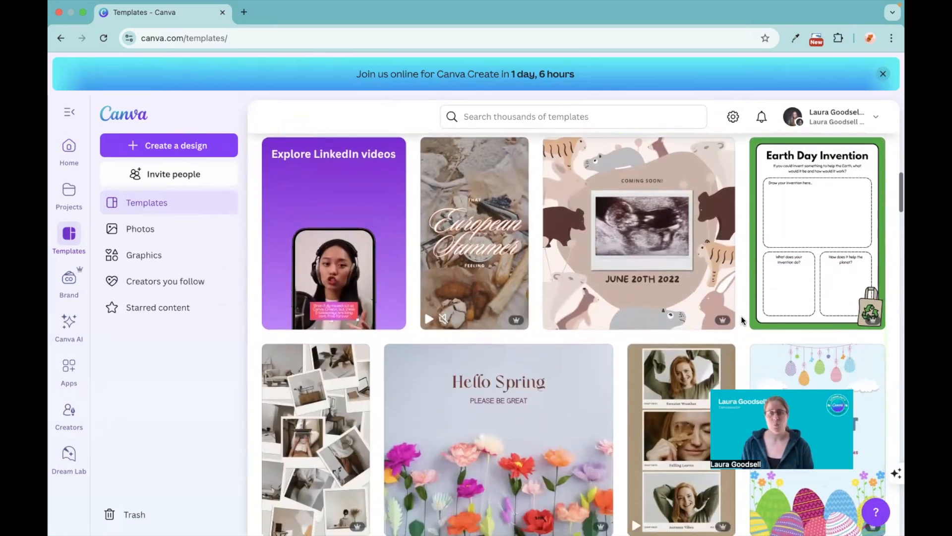
scroll(741, 320, down, 1)
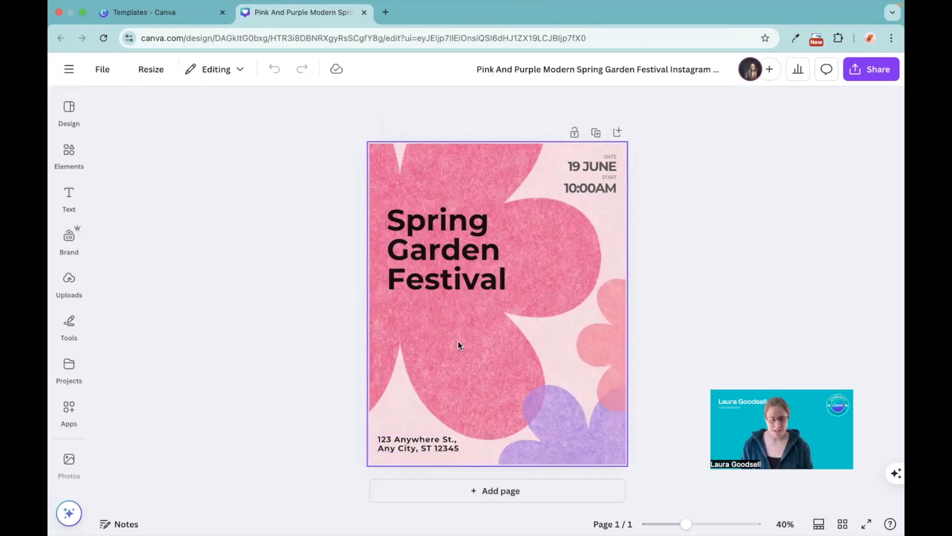
Add a text box to the Spring Garden Festival design, clear its placeholder text and deselect it
key(t)
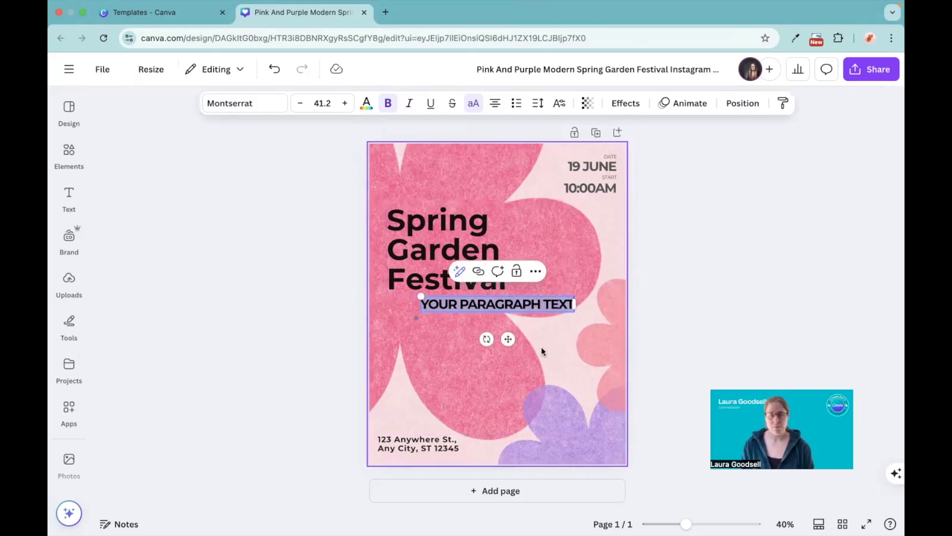
key(BackSpace)
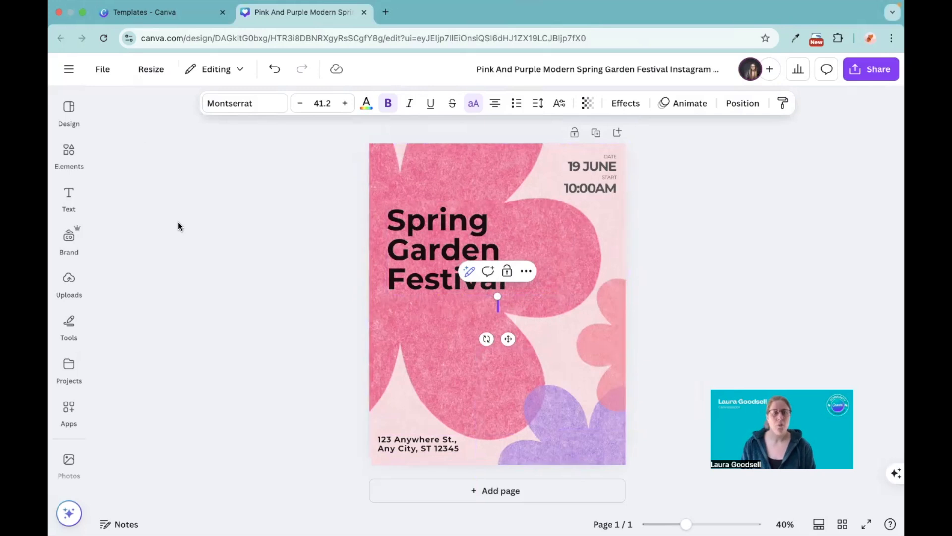
click(178, 222)
Look through the ready-made font combinations in the text options and return to the default text styles
click(69, 202)
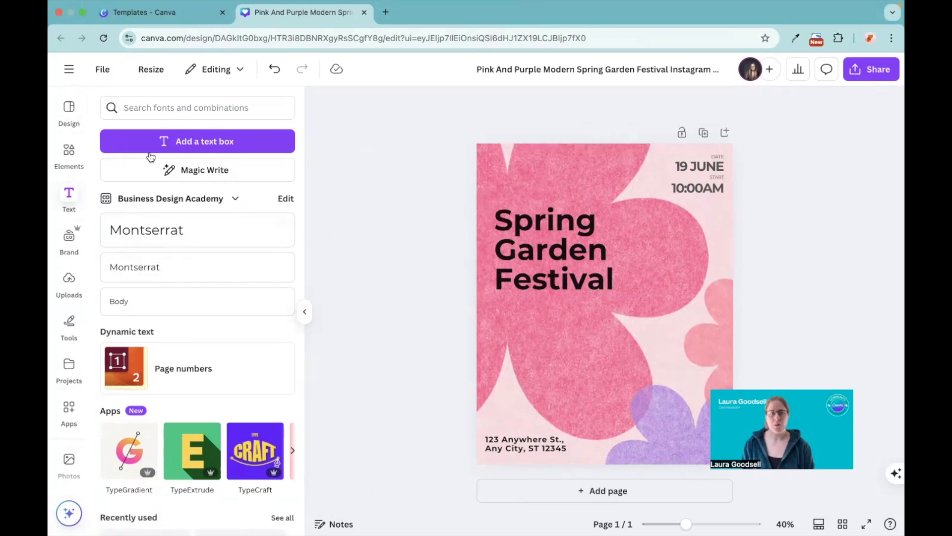
click(305, 313)
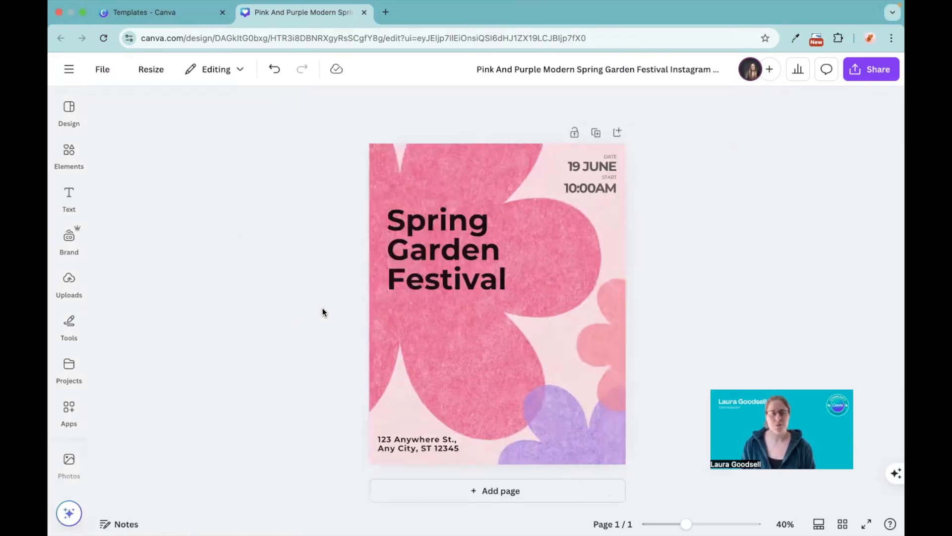
click(70, 198)
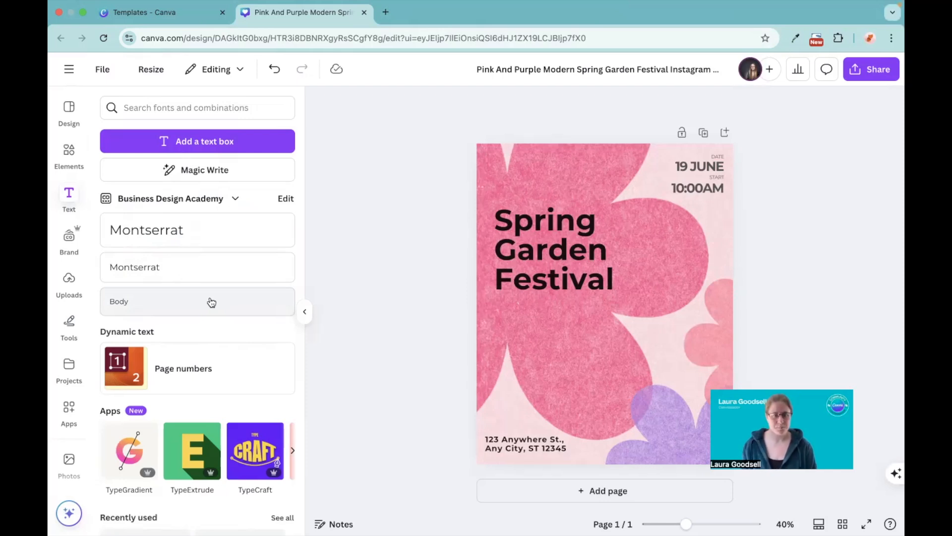
scroll(212, 302, down, 10)
scroll(211, 302, down, 5)
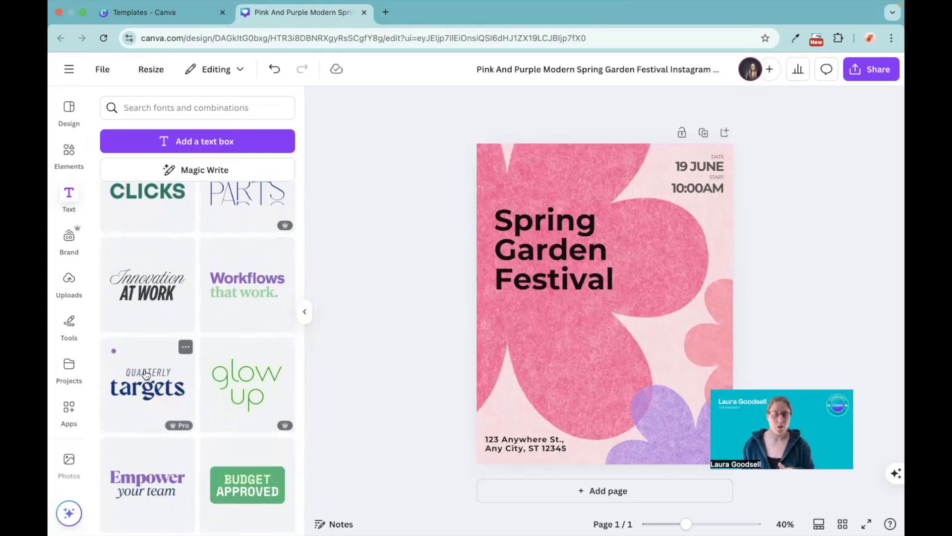
scroll(146, 374, down, 3)
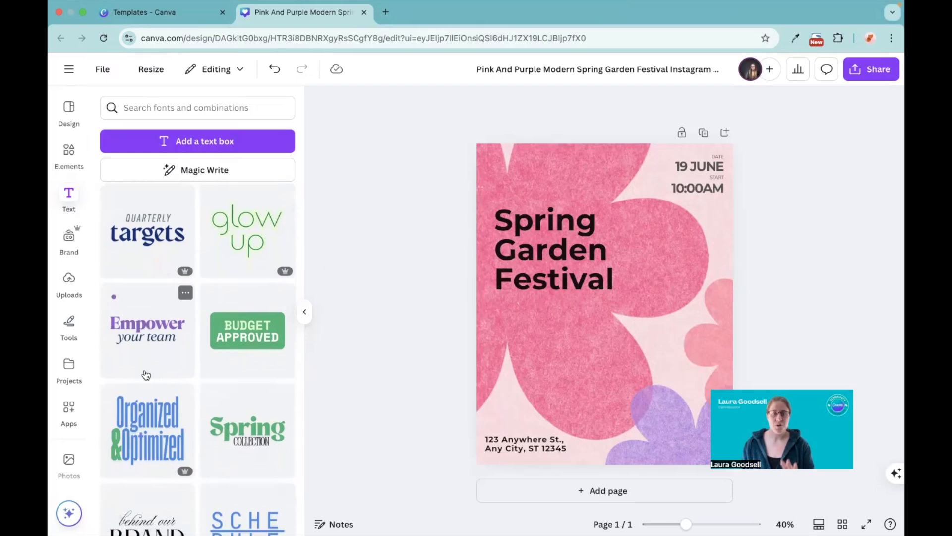
scroll(146, 374, down, 2)
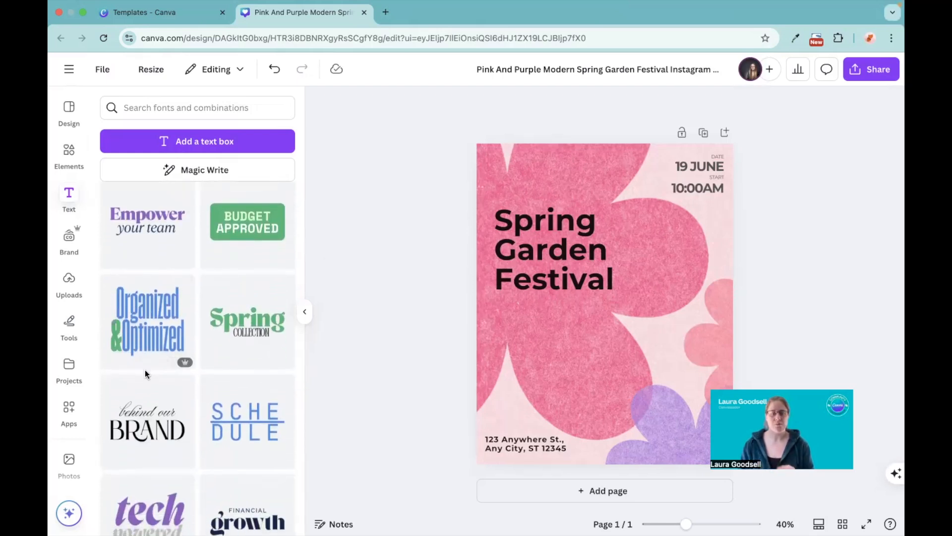
scroll(145, 370, down, 4)
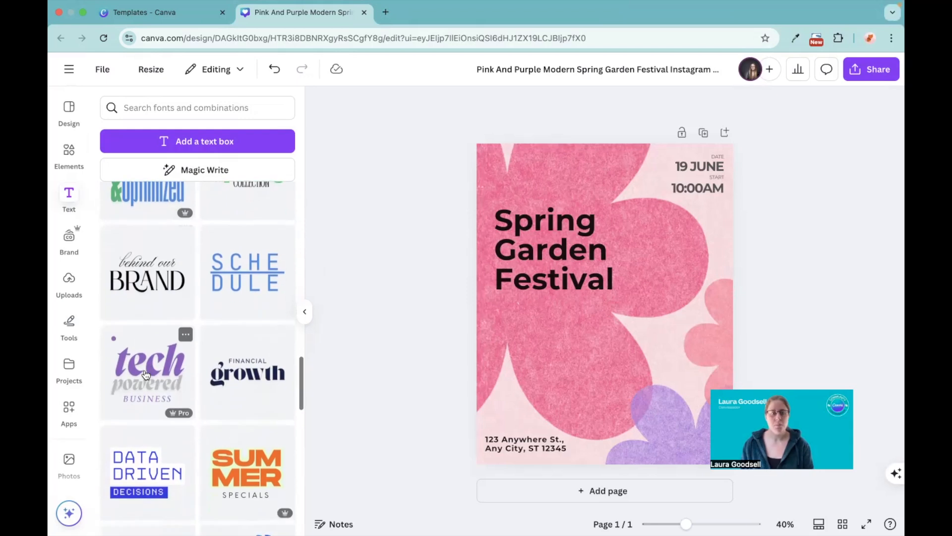
scroll(145, 375, down, 1)
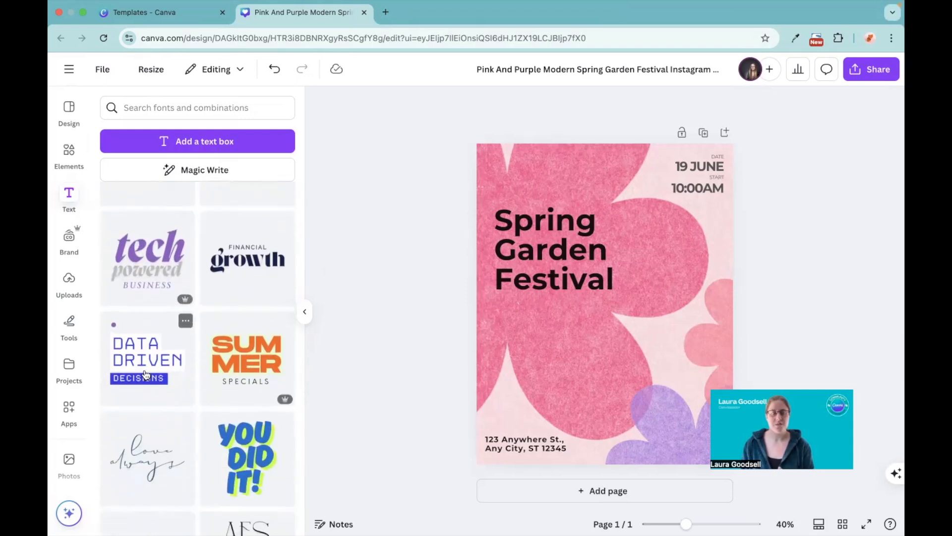
scroll(146, 375, down, 4)
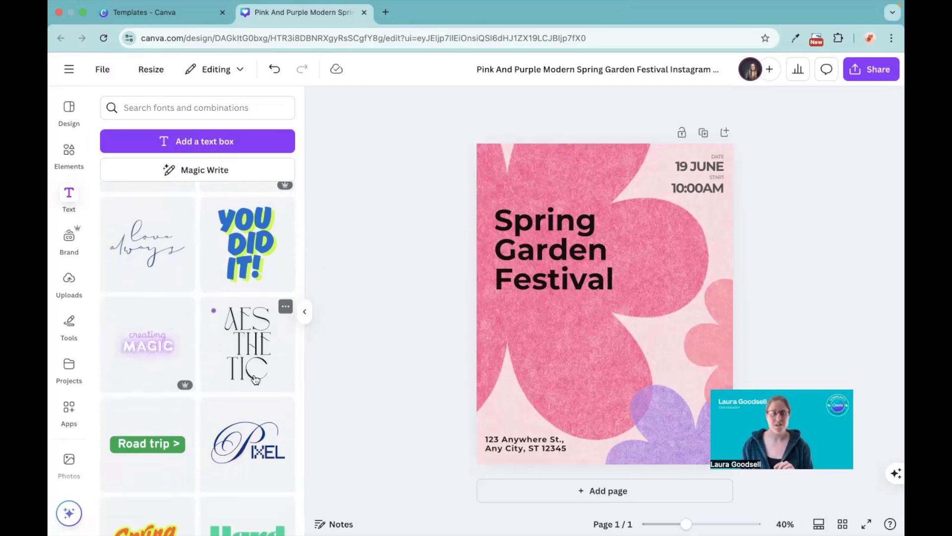
scroll(243, 357, up, 2)
scroll(243, 358, up, 10)
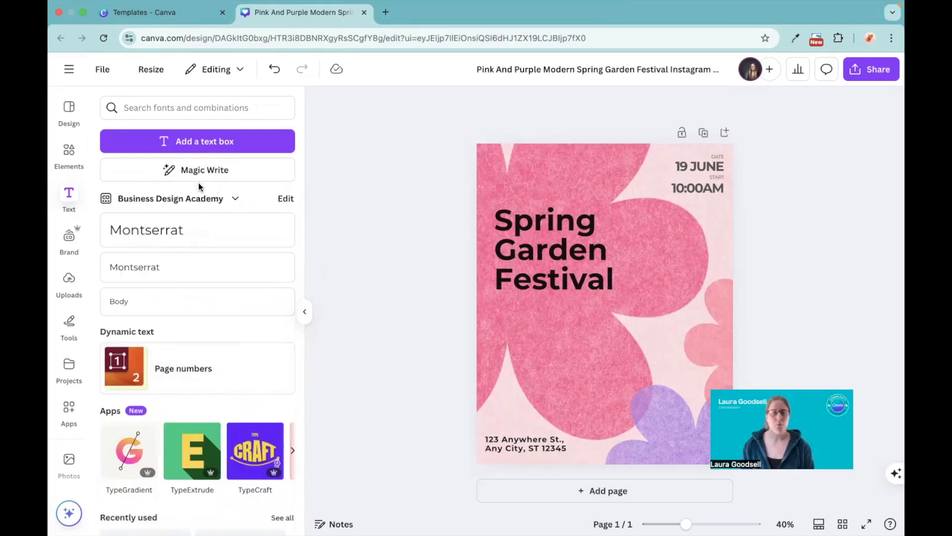
Add a Montserrat heading from the brand text styles below the title and enlarge it to font size 76
click(157, 234)
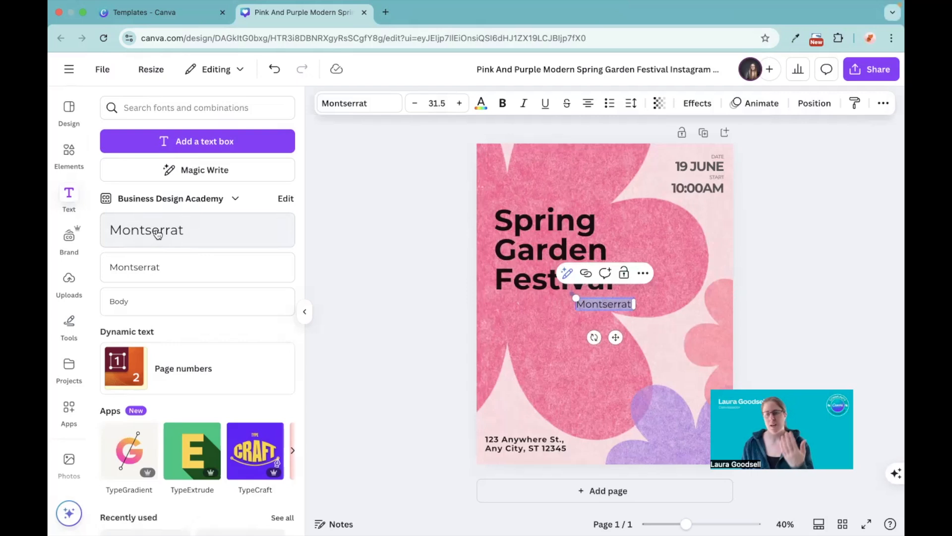
mouse_move(574, 299)
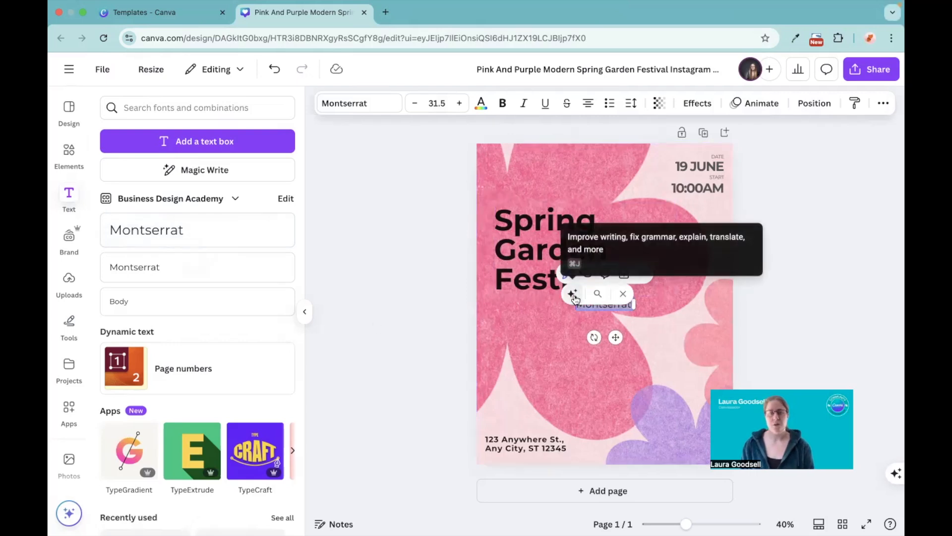
drag(575, 301, 496, 289)
Delete the original Spring Garden Festival title and move the Montserrat heading up into its place
click(514, 251)
key(Delete)
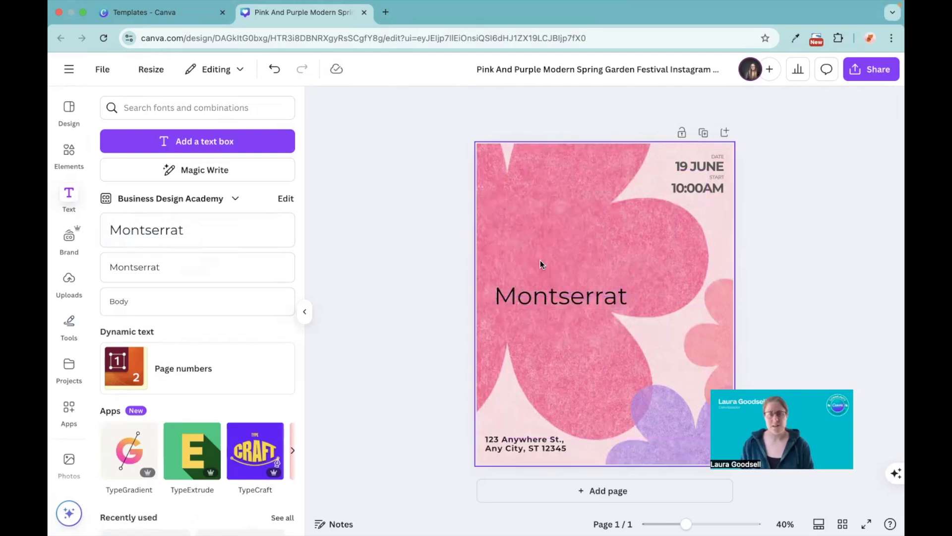
click(527, 304)
drag(554, 298, 552, 235)
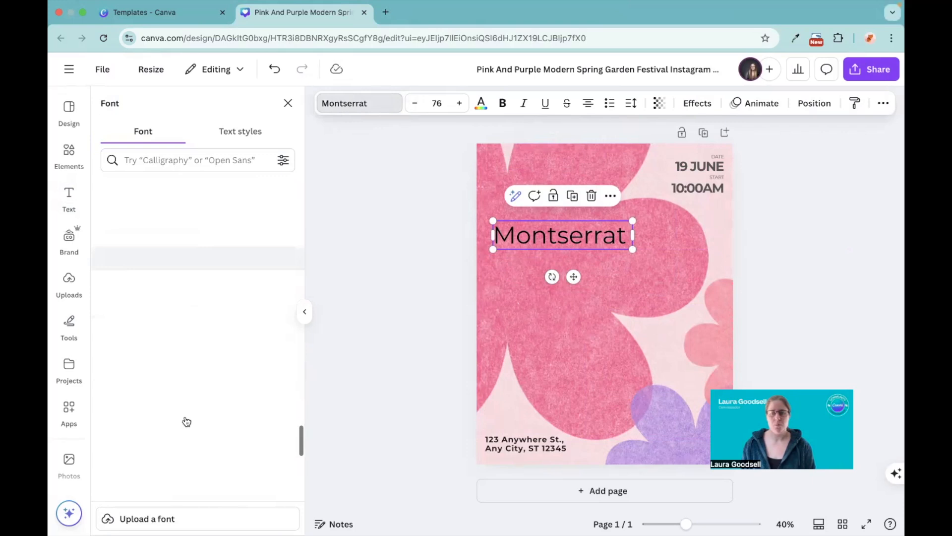
Browse the full font list and the font style categories for the heading, including the Serif fonts
scroll(183, 419, down, 10)
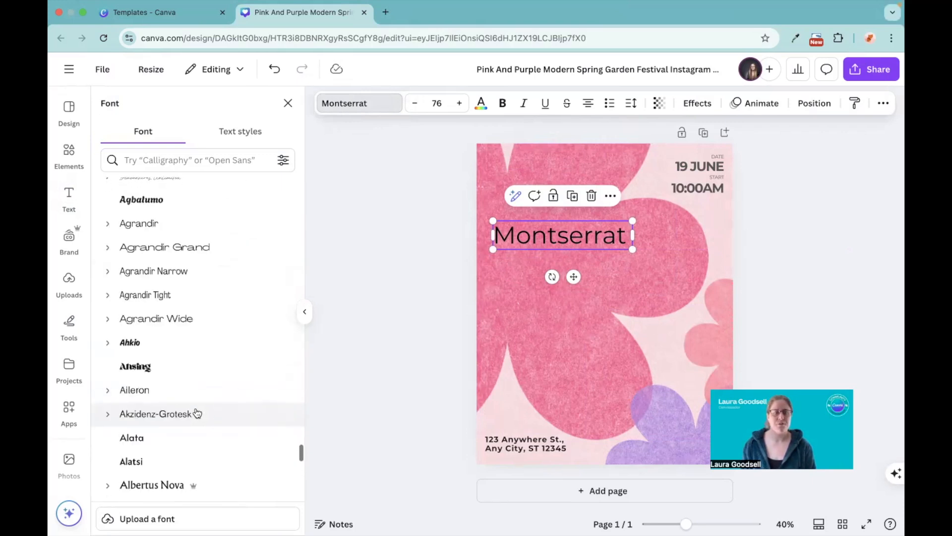
scroll(197, 414, down, 3)
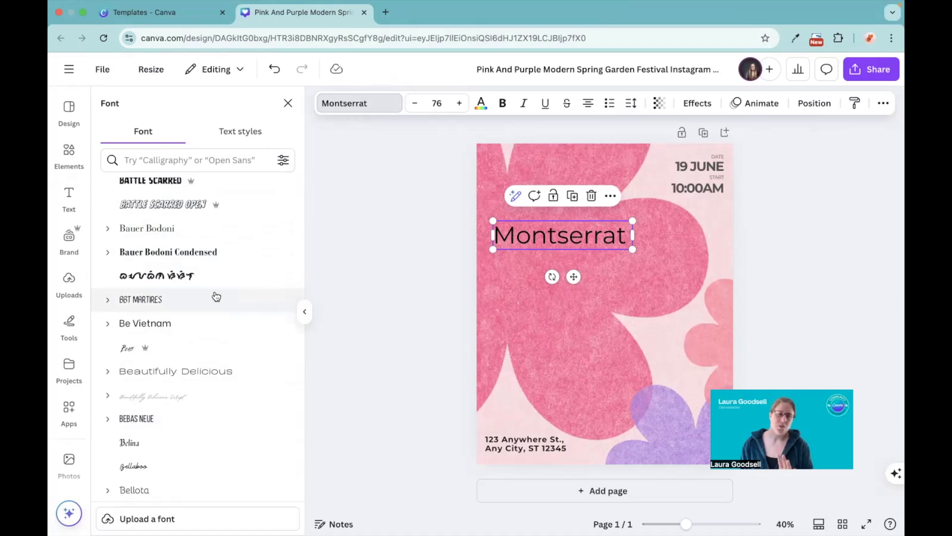
scroll(213, 296, down, 10)
scroll(216, 296, up, 10)
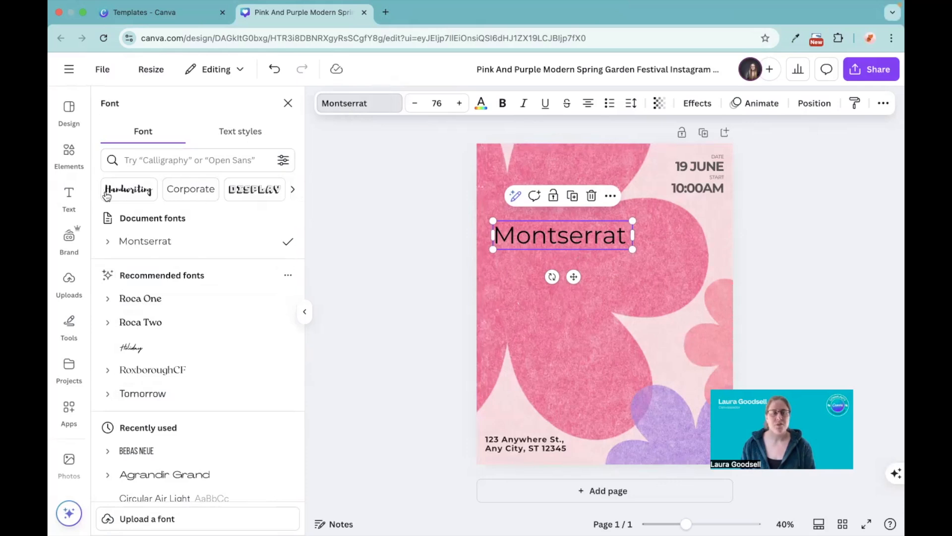
click(293, 190)
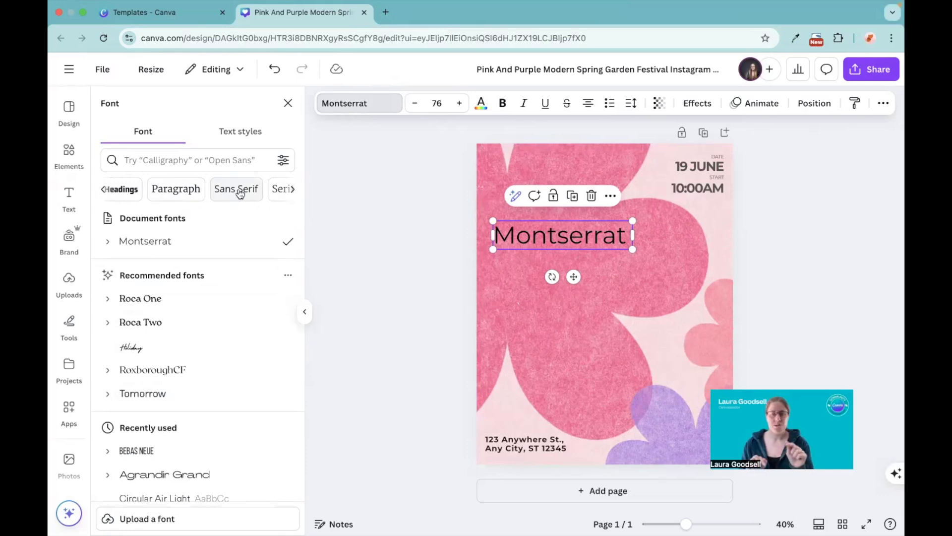
click(292, 189)
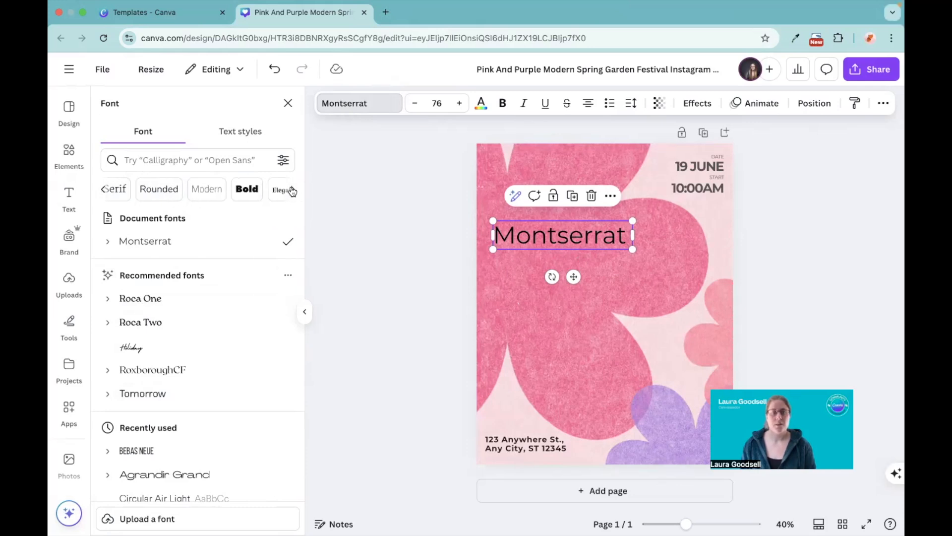
click(118, 189)
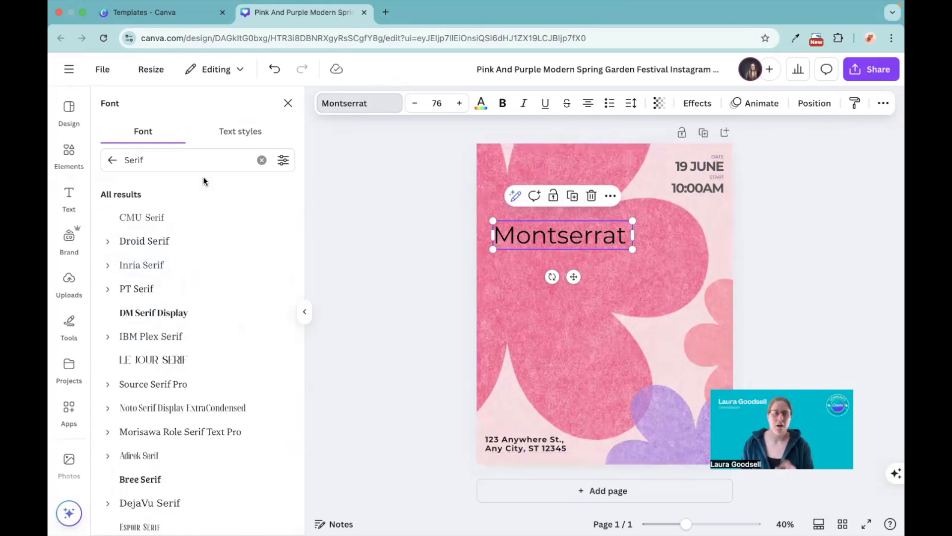
click(113, 160)
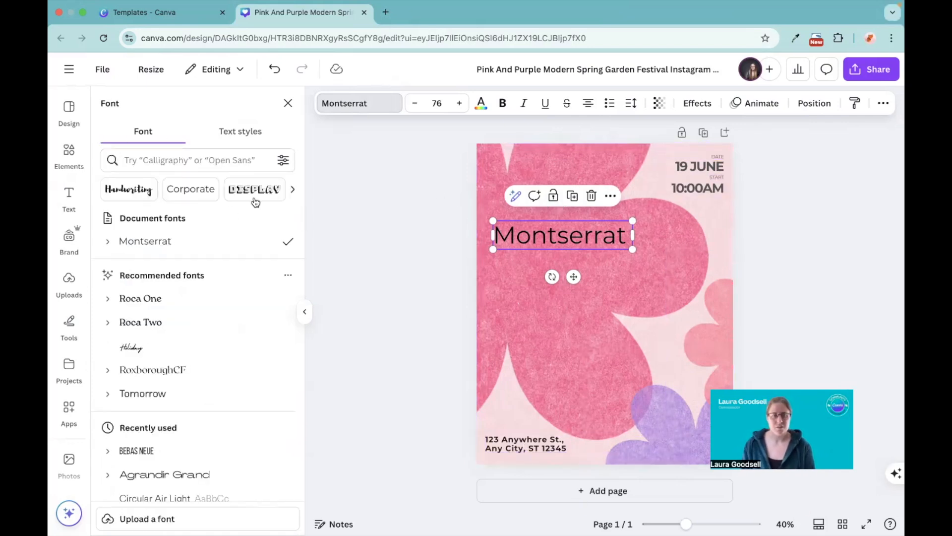
Filter the fonts by Sans Serif and apply the Monument font to the heading
click(291, 191)
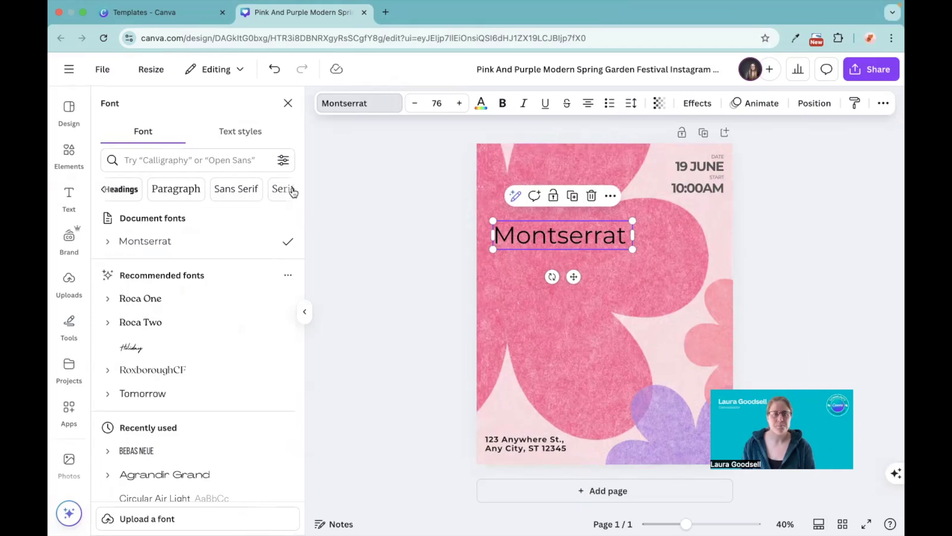
click(236, 188)
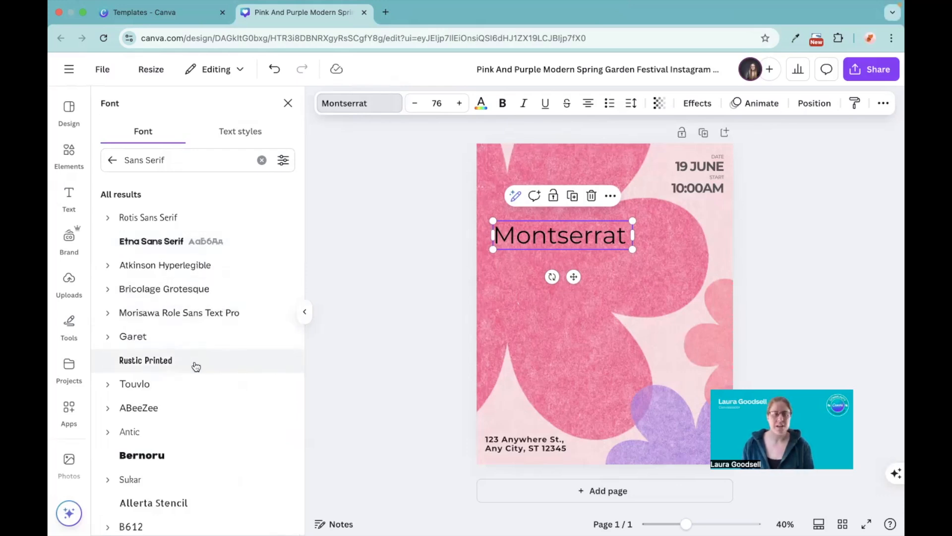
scroll(196, 366, down, 5)
scroll(196, 366, down, 10)
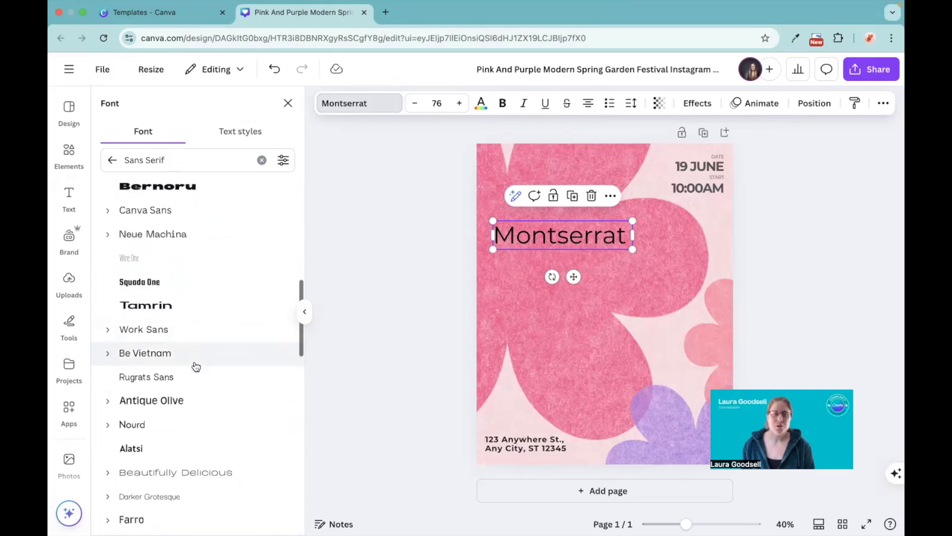
scroll(196, 366, down, 4)
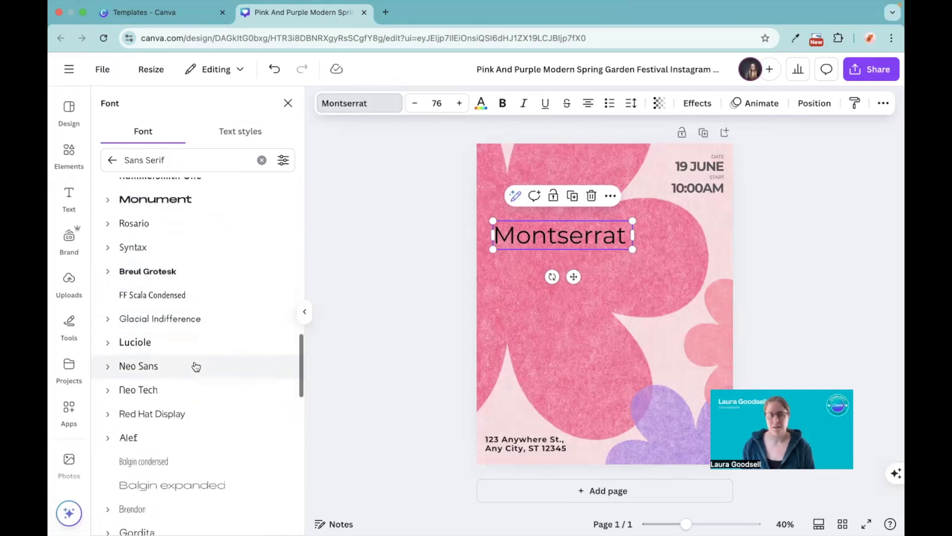
click(172, 200)
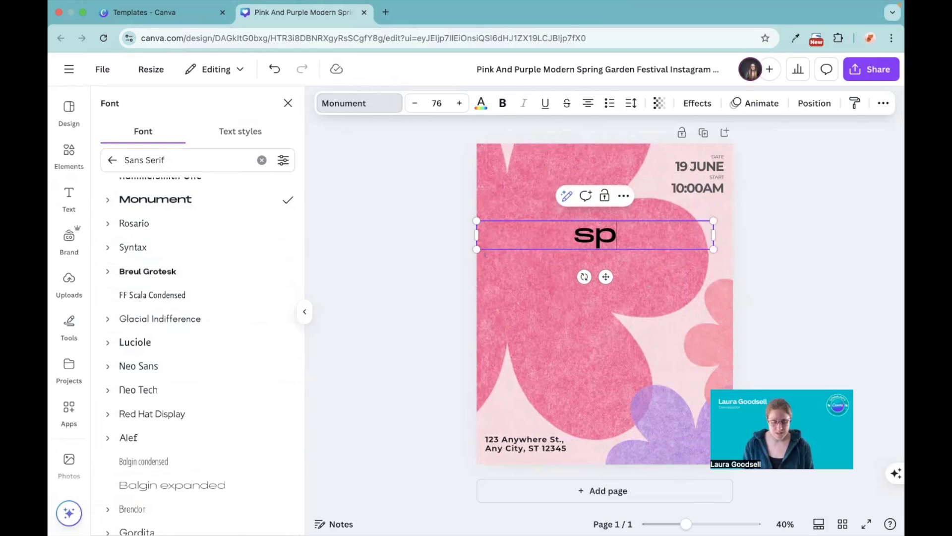
Replace the heading text with "spring summer fair", align it left and deselect it
text(rin)
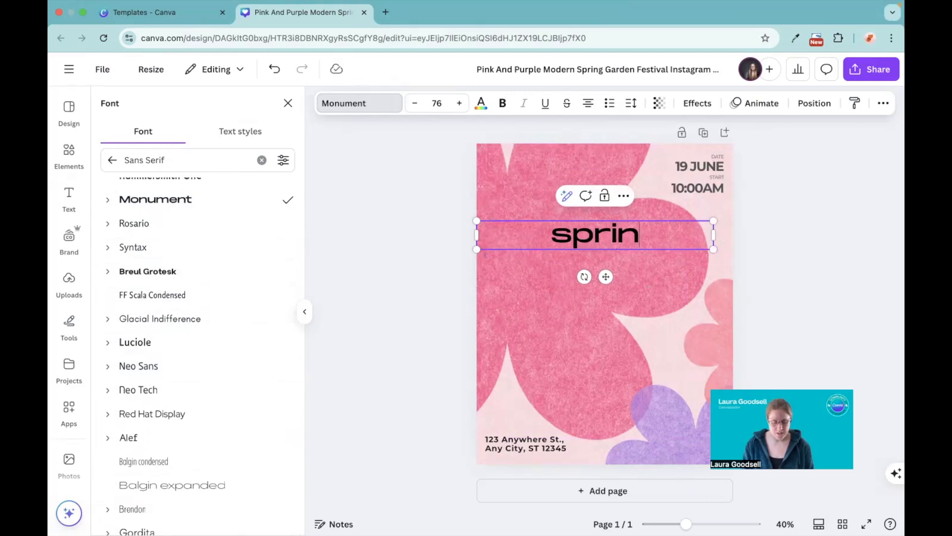
text(g summer fair)
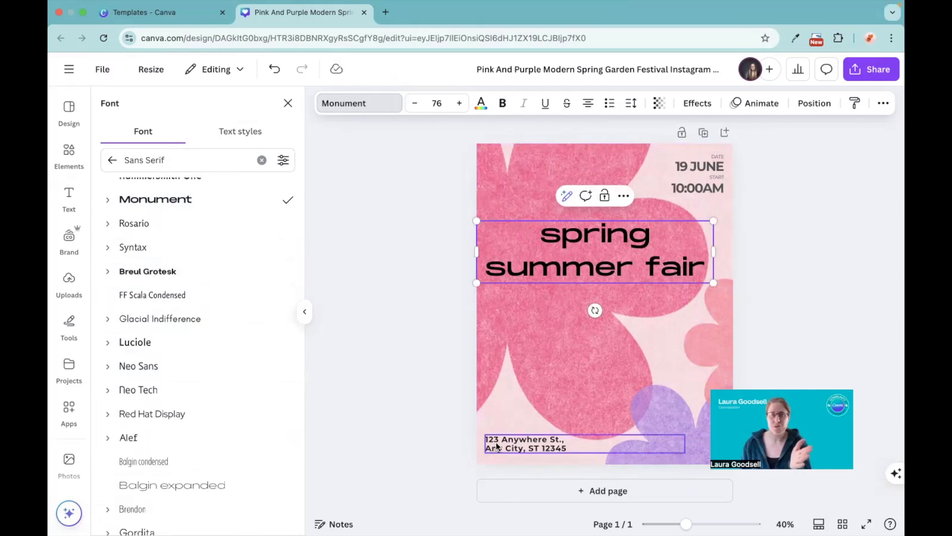
click(588, 104)
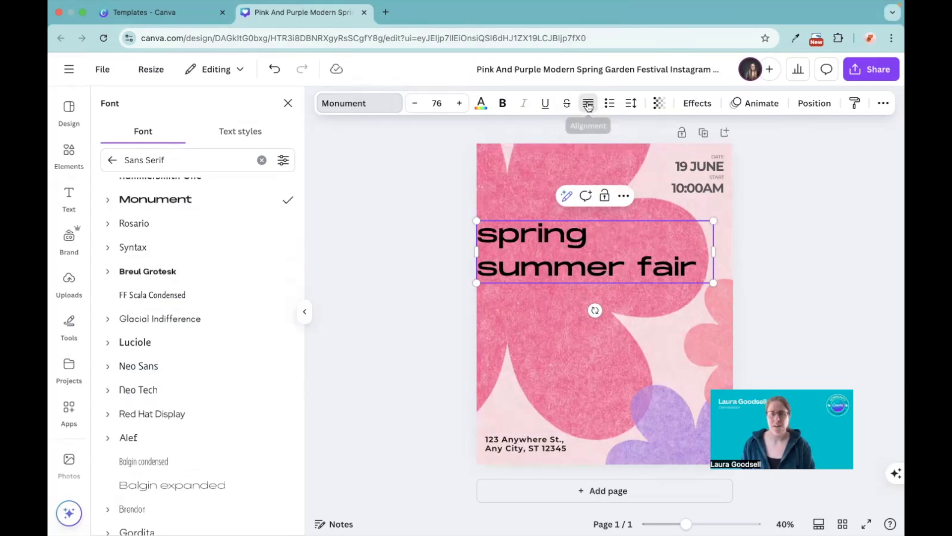
click(588, 104)
click(588, 104)
click(589, 104)
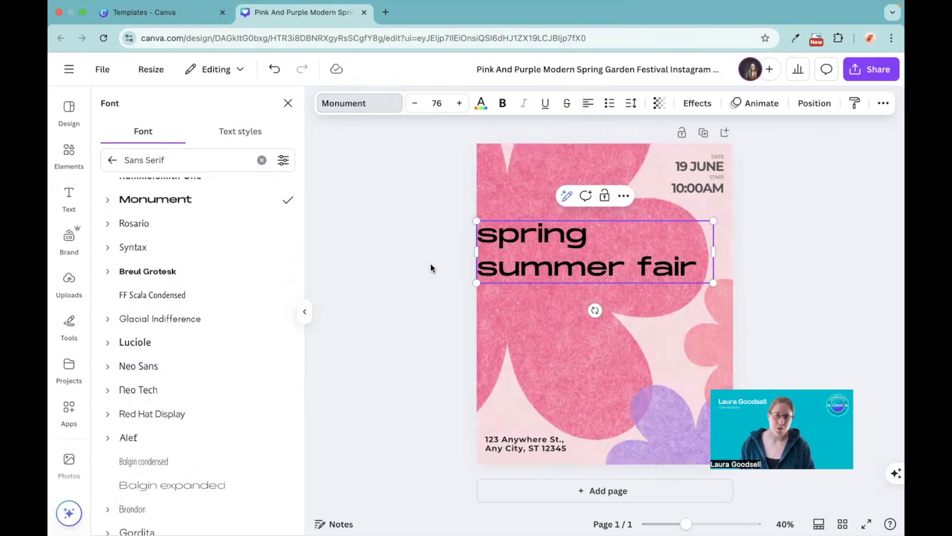
key(Escape)
key(Escape)
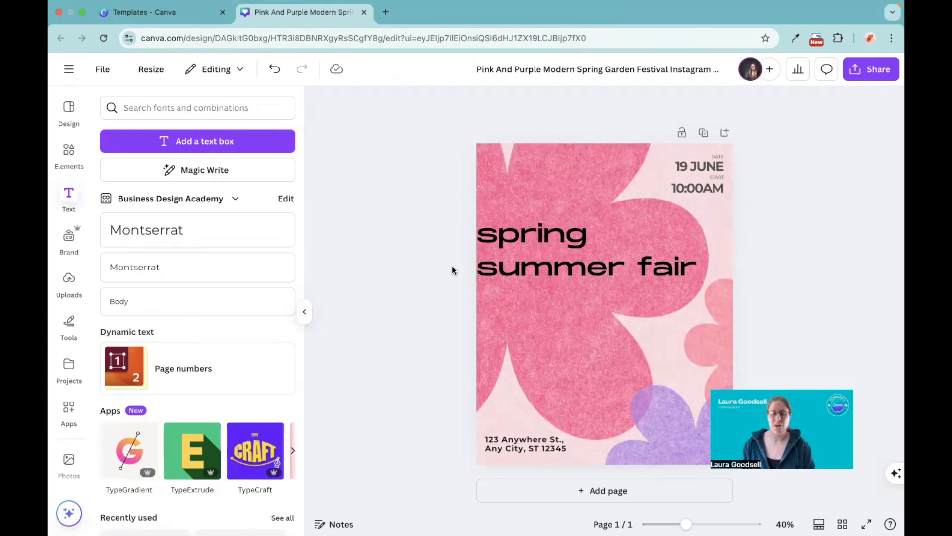
Line up the heading's left edge with the address text and narrow its text box so the words wrap onto three lines
mouse_move(507, 252)
mouse_down()
mouse_move(527, 244)
mouse_move(517, 245)
mouse_up()
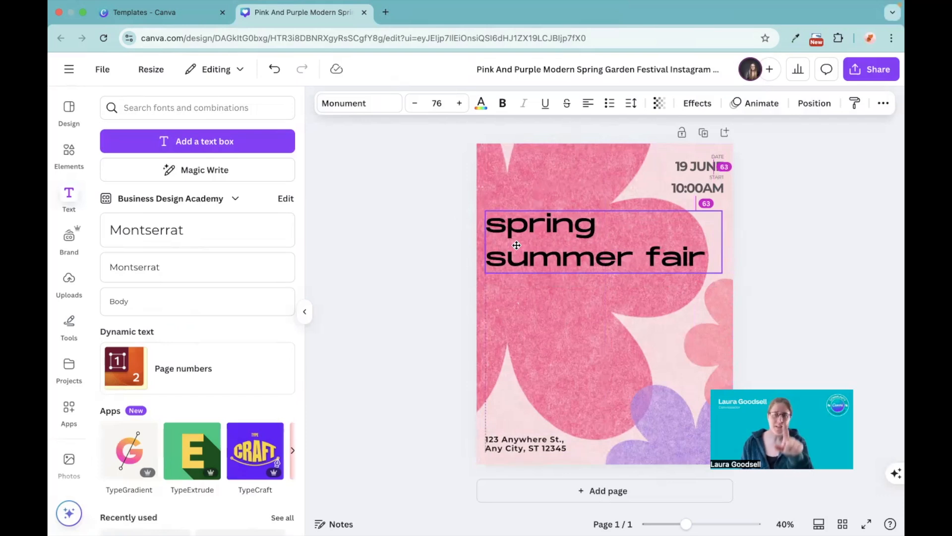
drag(517, 245, 517, 245)
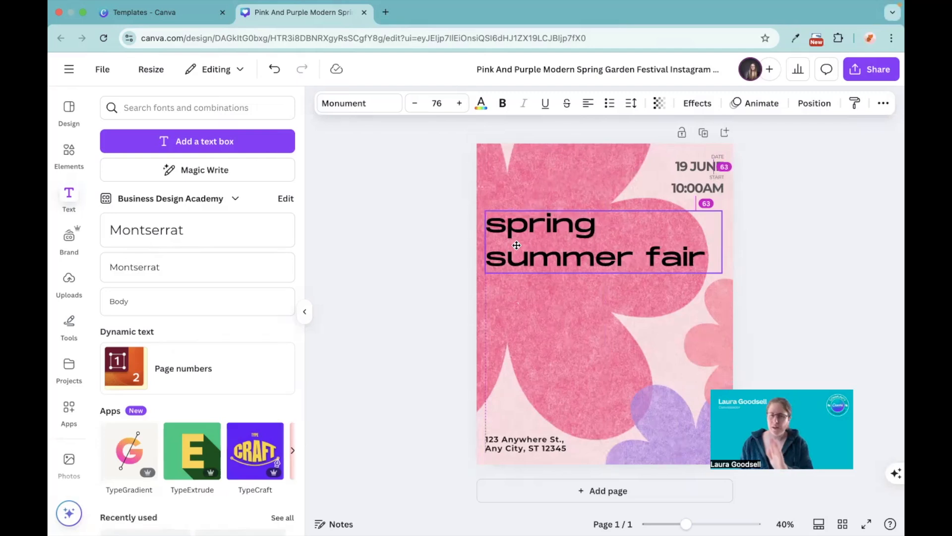
drag(517, 245, 516, 245)
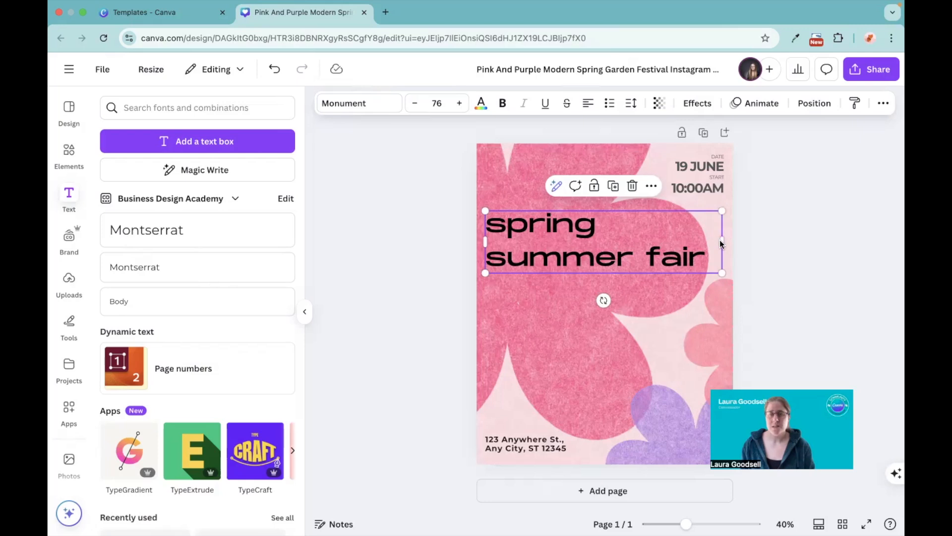
drag(721, 241, 656, 242)
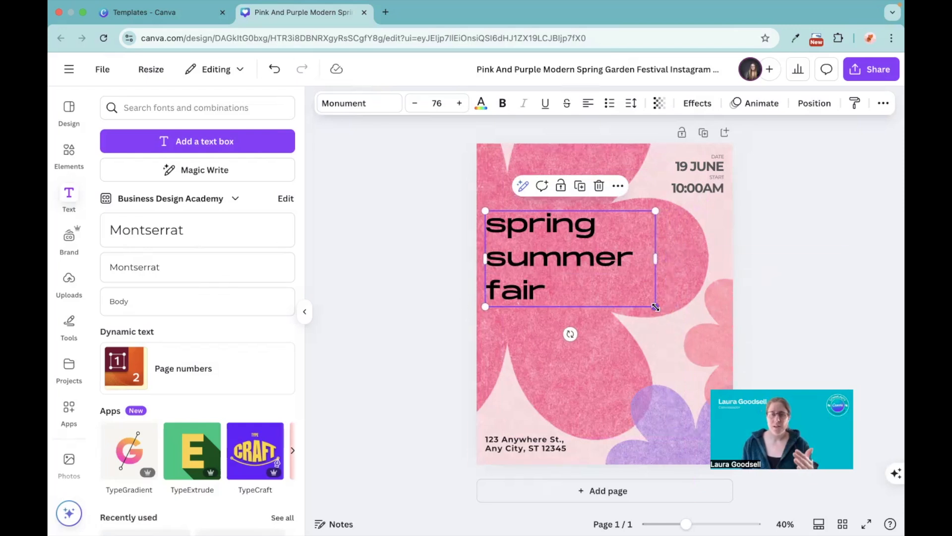
Enlarge the heading text box proportionally to a font size of 93.9 and deselect it
click(390, 278)
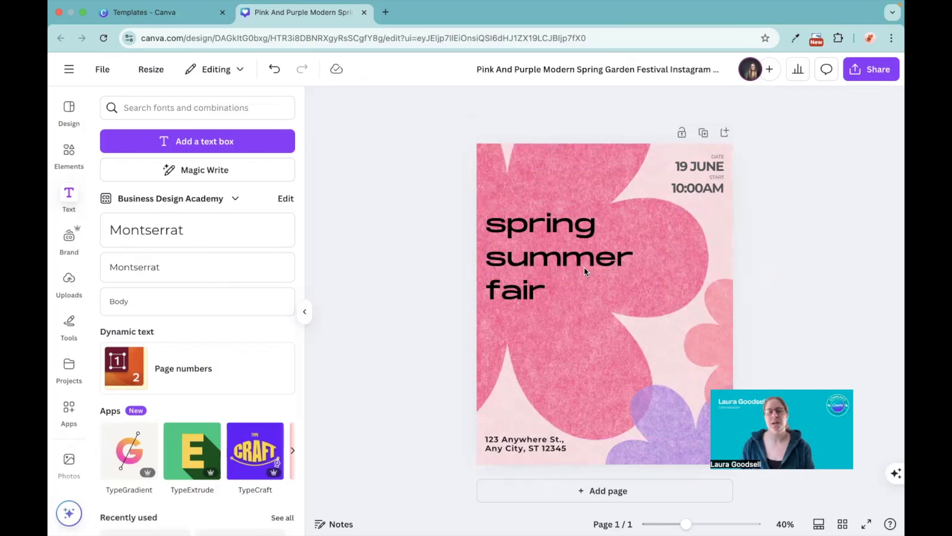
click(615, 267)
drag(655, 307, 701, 329)
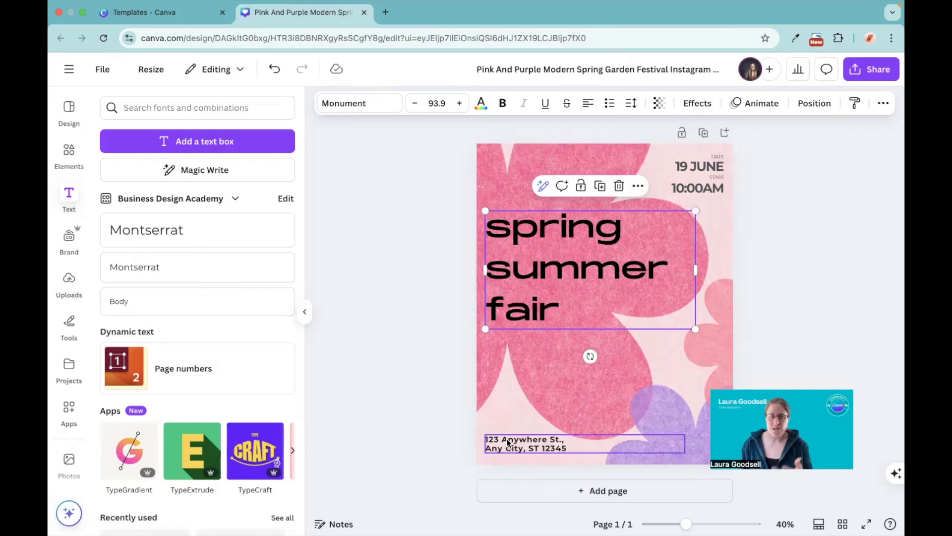
click(380, 370)
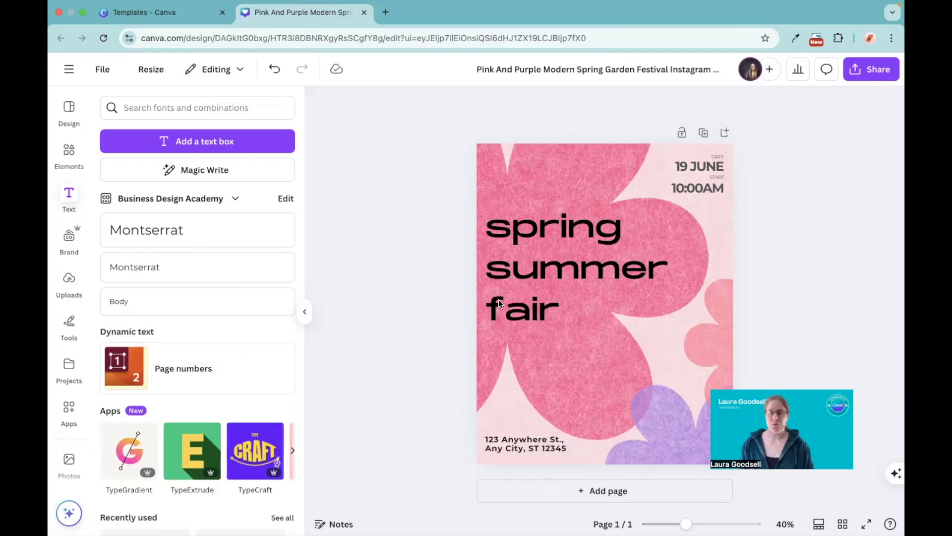
Try white and dark grey as the heading's text colour and return it to black
click(553, 261)
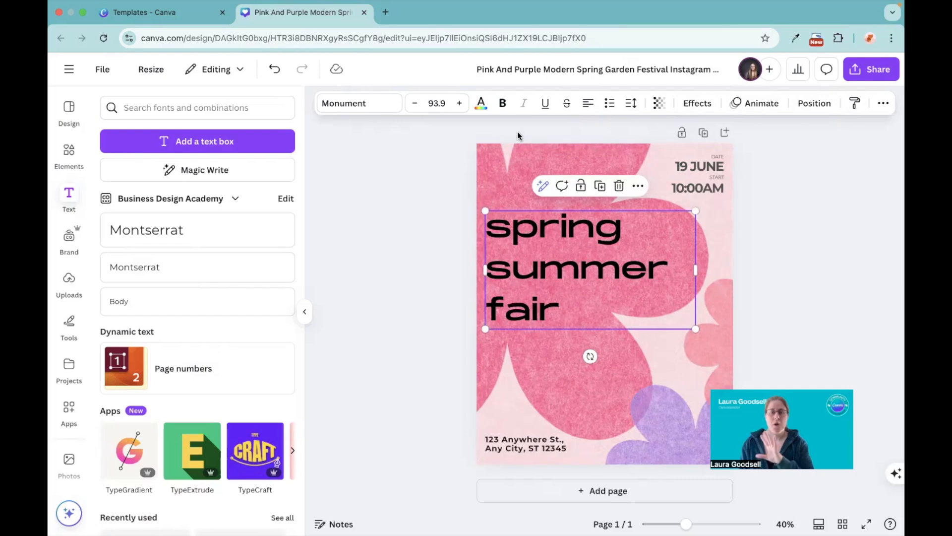
click(481, 103)
click(213, 198)
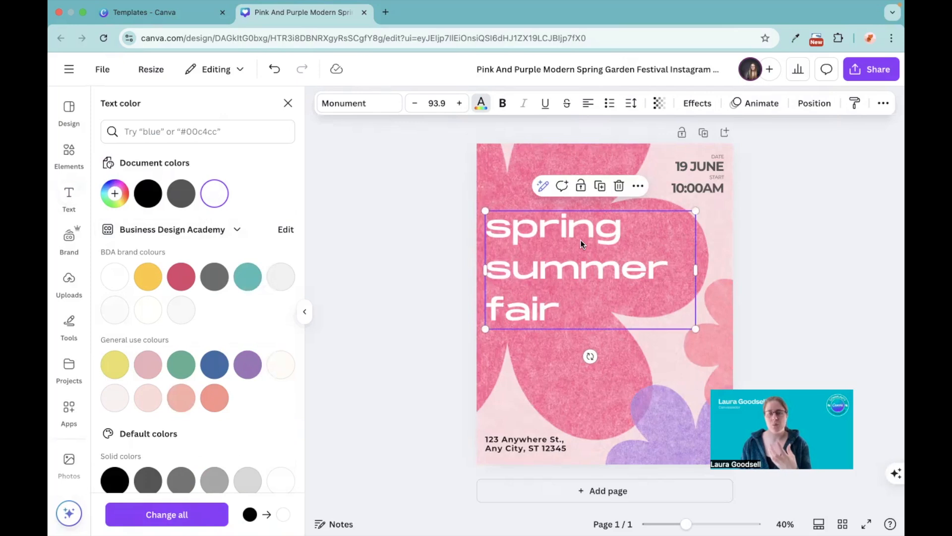
click(181, 194)
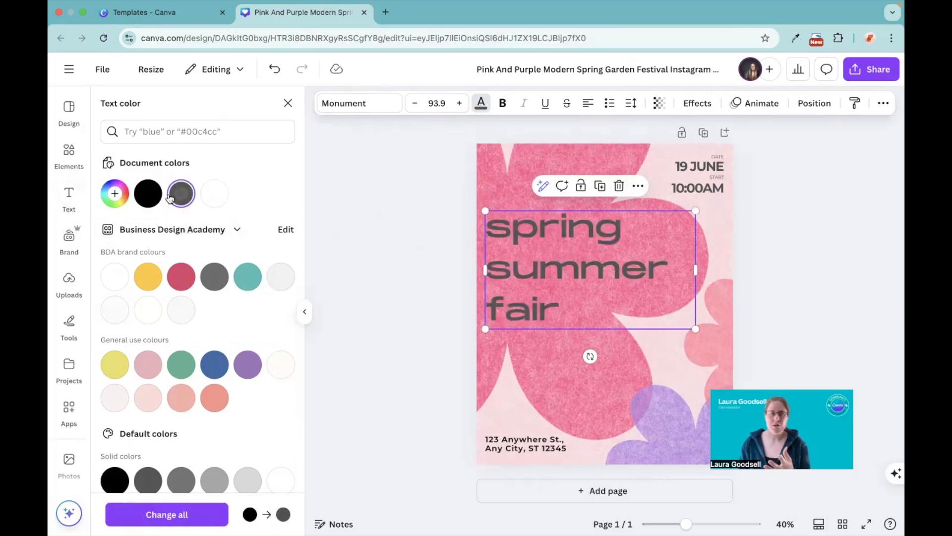
click(147, 194)
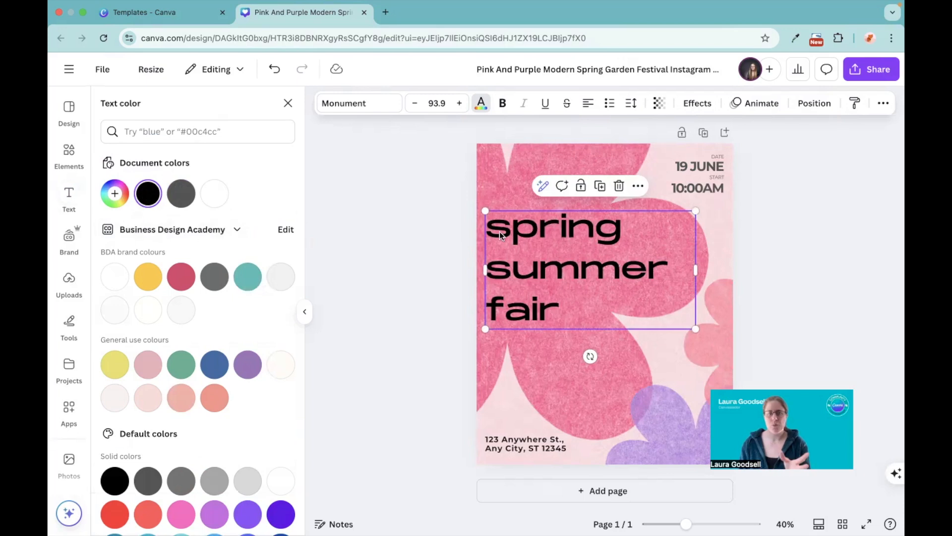
Make the heading bold with a letter spacing of 141 and a line spacing of 1.27
click(502, 104)
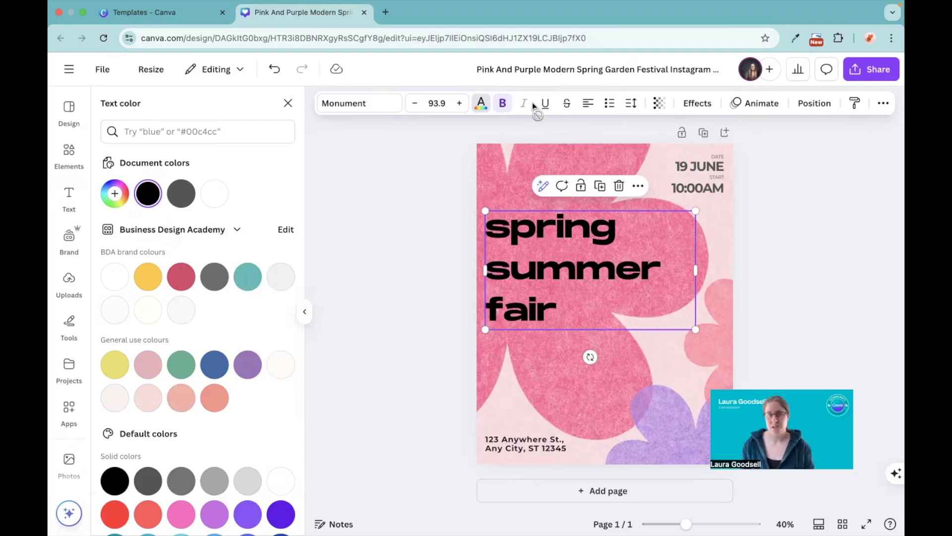
click(638, 107)
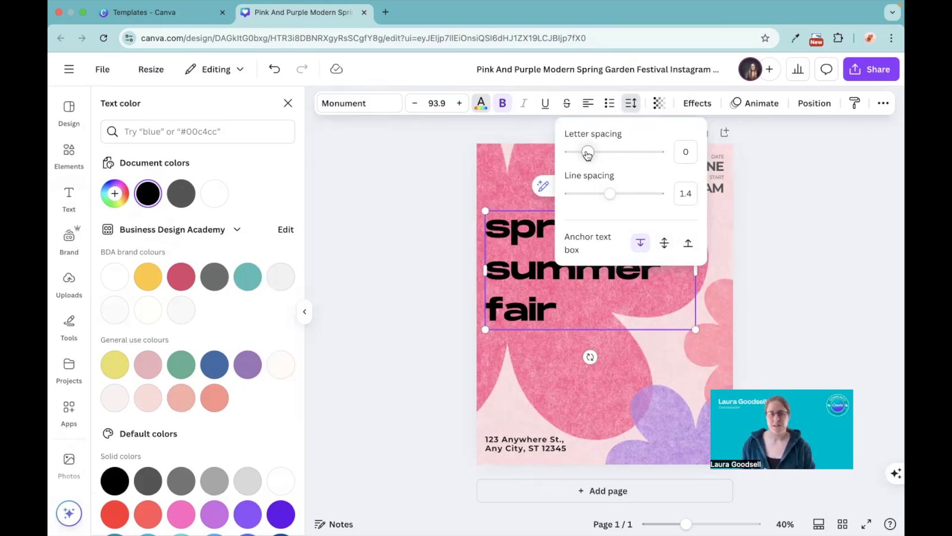
mouse_move(588, 154)
mouse_down()
mouse_move(636, 155)
mouse_move(600, 158)
mouse_up()
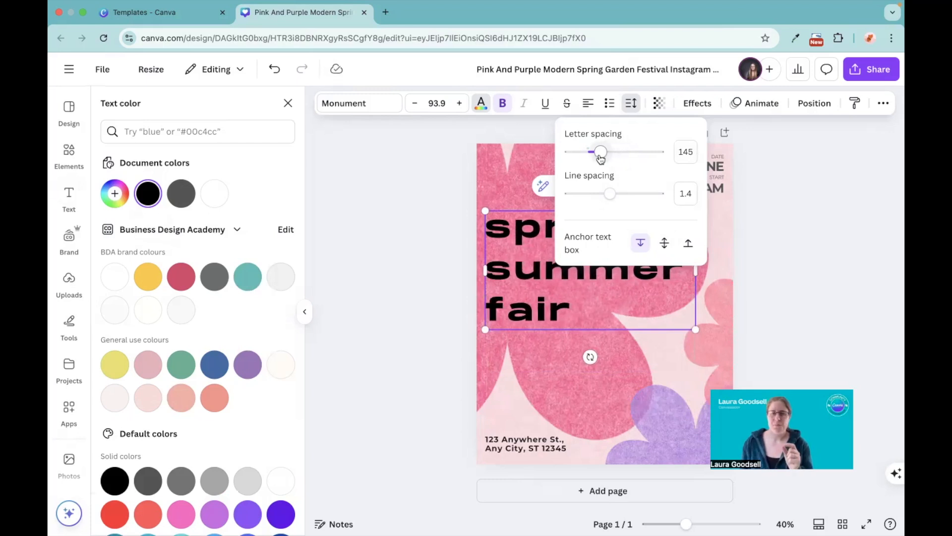
drag(600, 158, 599, 158)
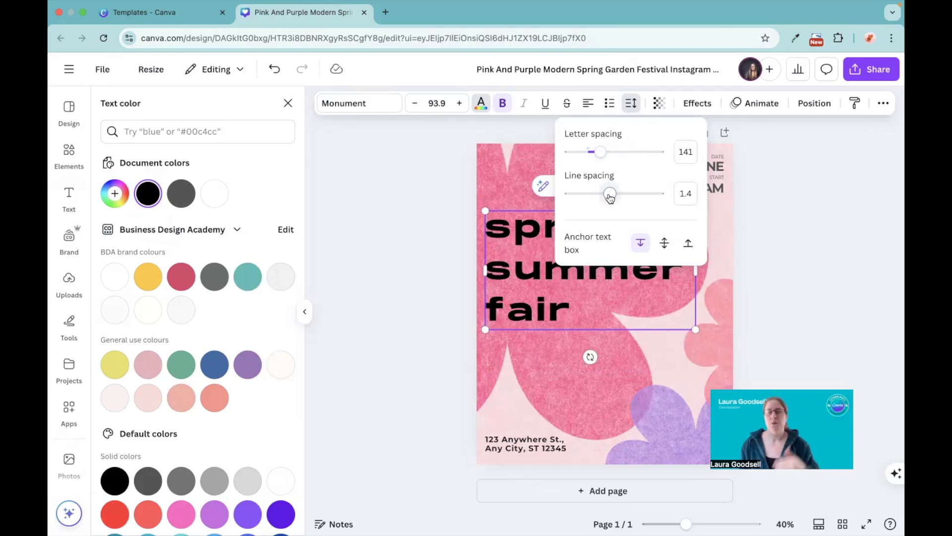
mouse_move(611, 198)
mouse_down()
mouse_move(642, 199)
mouse_move(605, 207)
mouse_up()
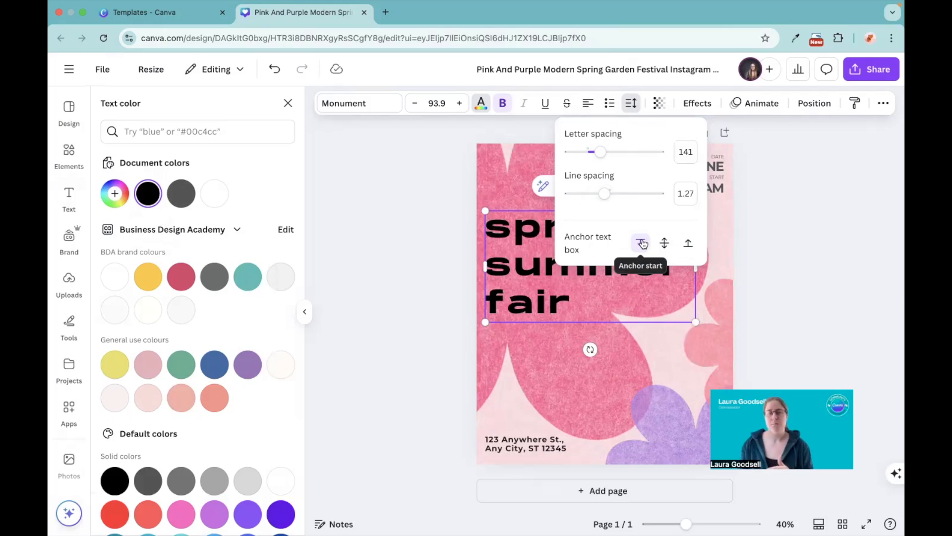
Test the heading's start anchor by adding filler text after "fair" and deleting it again
click(589, 305)
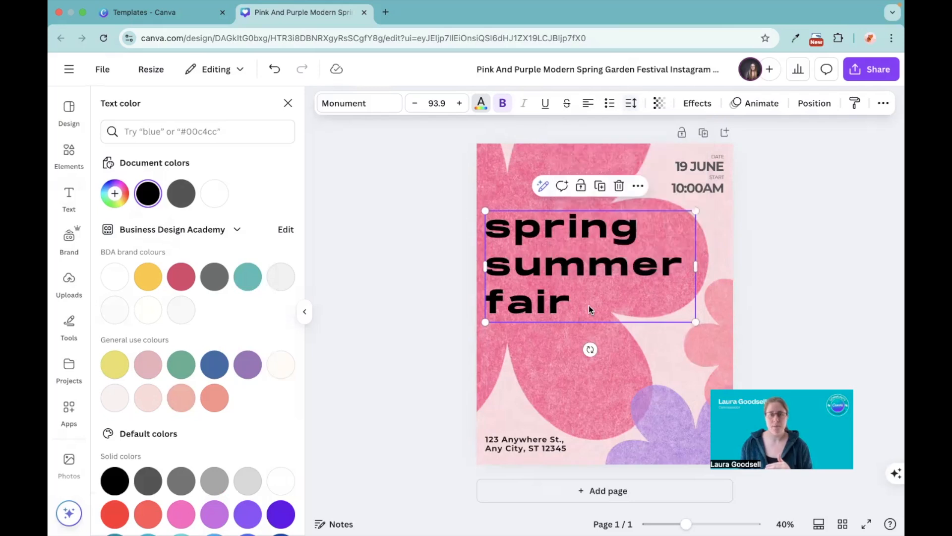
text(fnhgkhngksfngkfn)
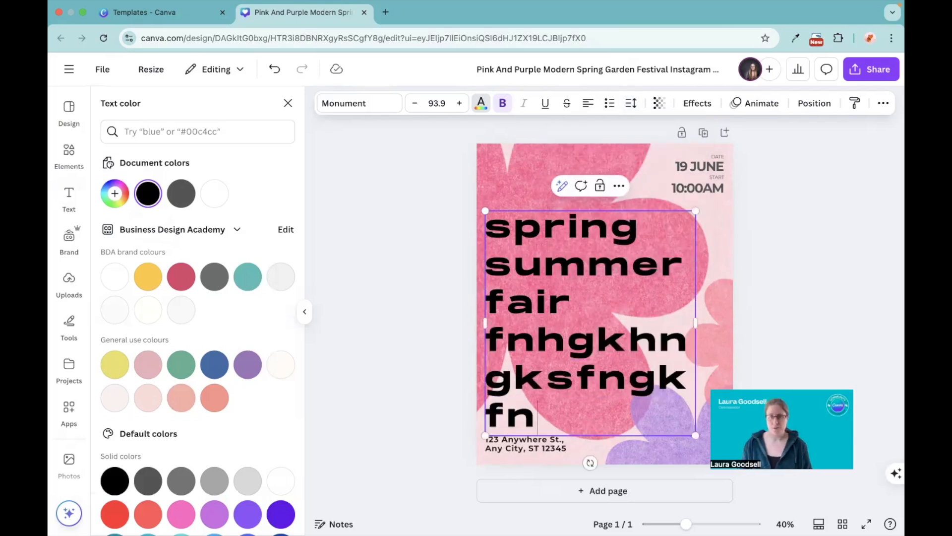
key(BackSpace)
key(BackSpace)
key(BackSpace)
key(BackSpace)
key(BackSpace)
key(BackSpace)
key(BackSpace)
key(BackSpace)
key(BackSpace)
key(BackSpace)
key(BackSpace)
key(BackSpace)
key(BackSpace)
key(BackSpace)
key(BackSpace)
key(BackSpace)
key(BackSpace)
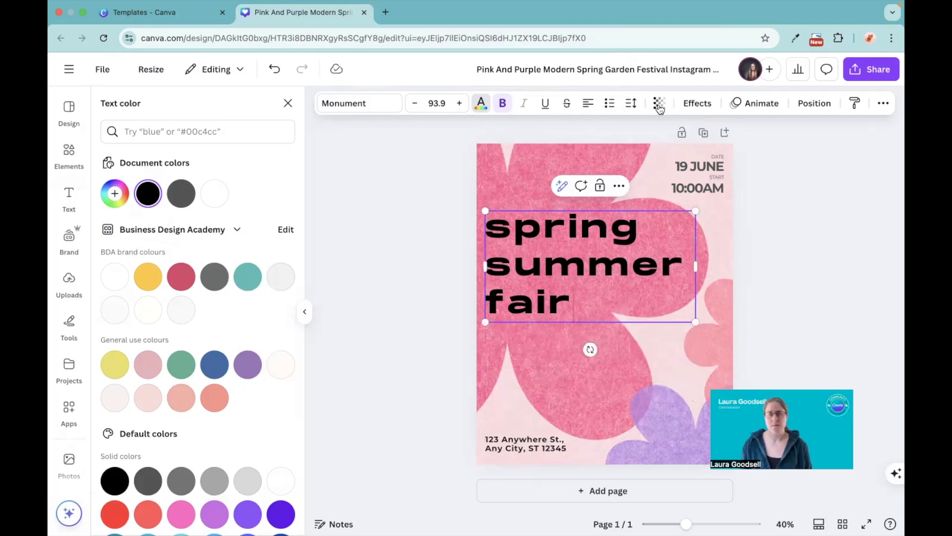
Try anchoring the heading's text box at its bottom edge, testing it with filler text and removing that text
click(637, 105)
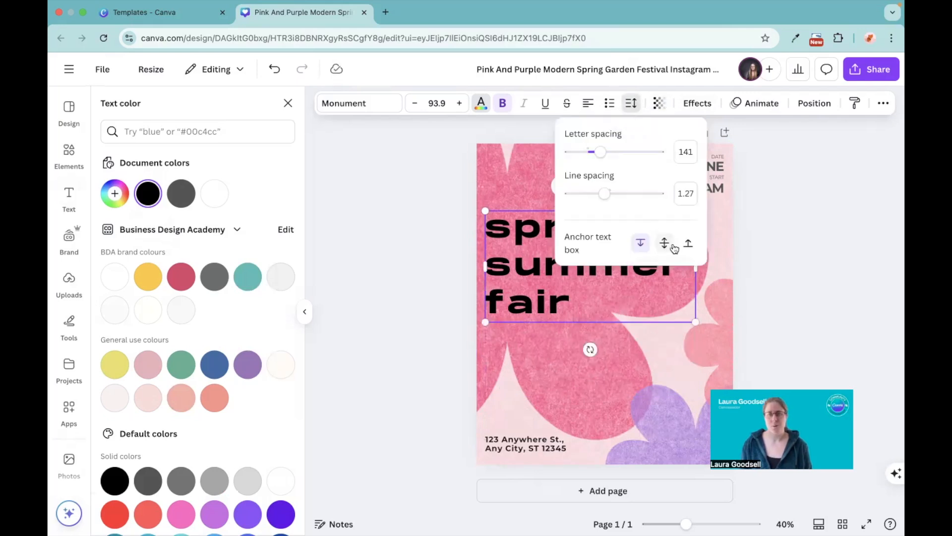
click(691, 244)
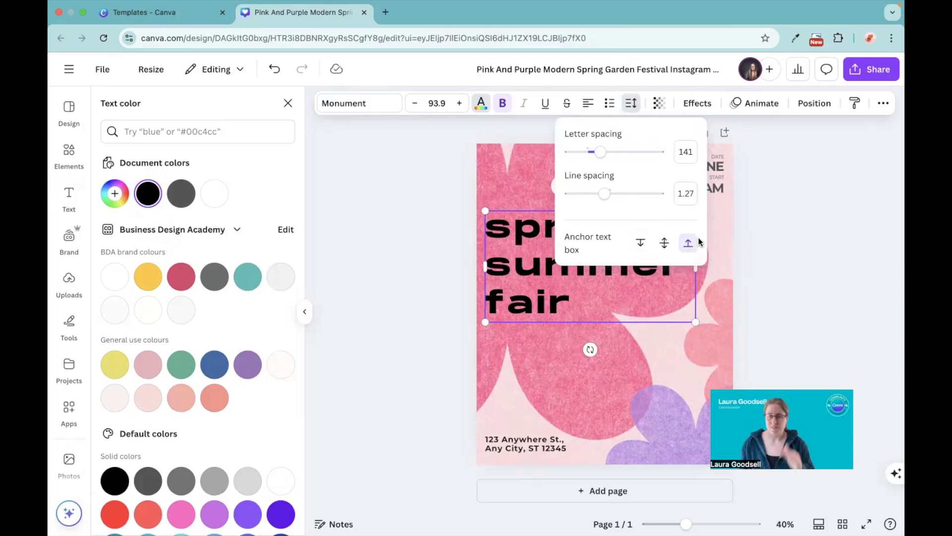
click(597, 305)
text(f)
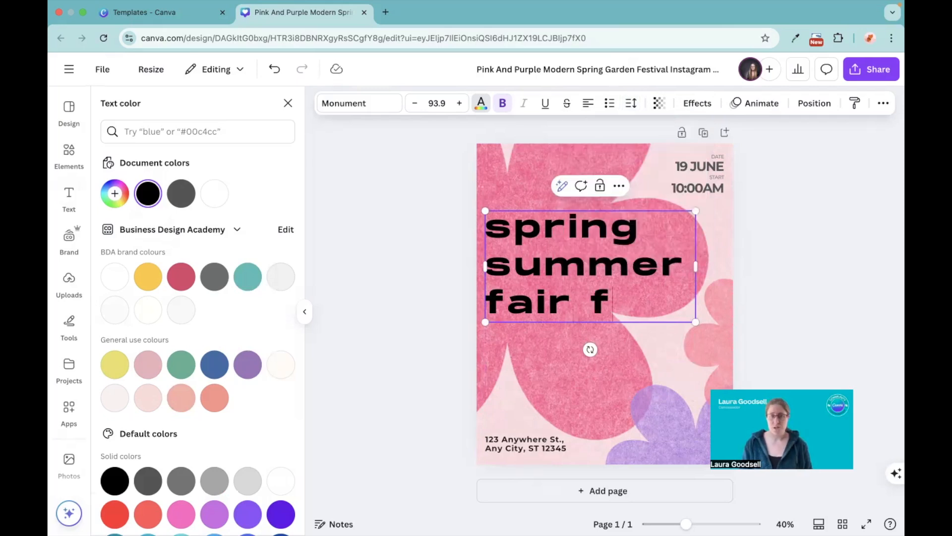
text(glkfngl skfkjf)
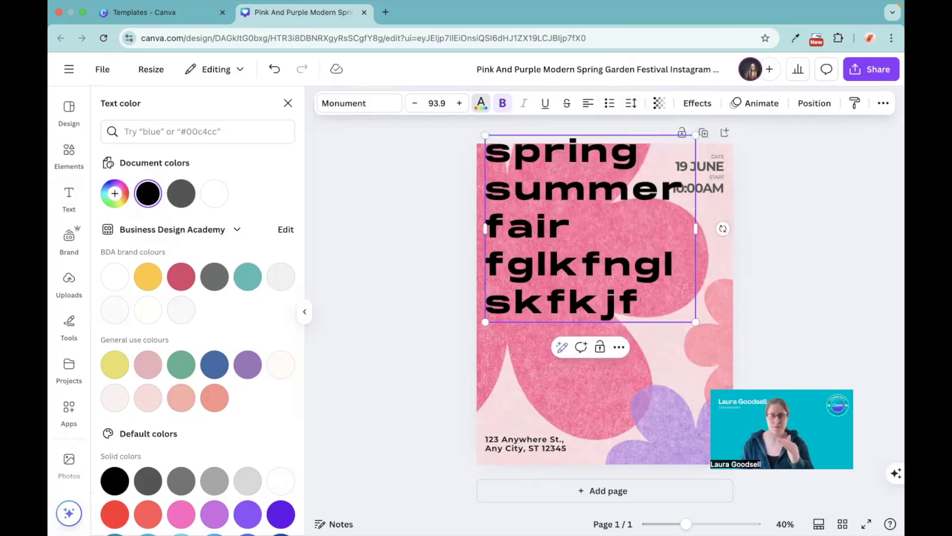
key(BackSpace)
key(BackSpace)
key(BackSpace)
key(BackSpace)
key(BackSpace)
key(BackSpace)
key(BackSpace)
key(BackSpace)
key(BackSpace)
key(BackSpace)
key(BackSpace)
key(BackSpace)
key(BackSpace)
key(BackSpace)
key(BackSpace)
key(BackSpace)
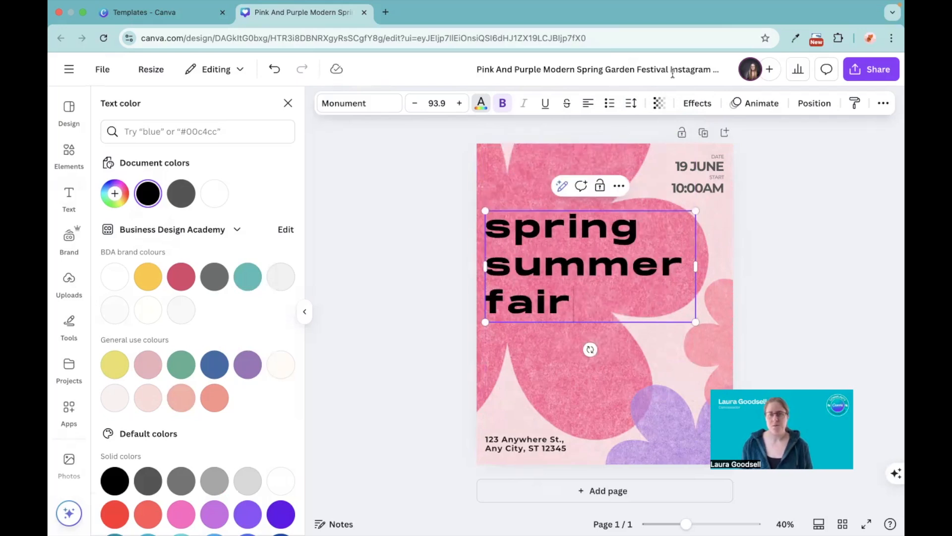
Anchor the heading's text box at its middle, test it with filler text after "fair" and delete that text
click(631, 103)
click(664, 243)
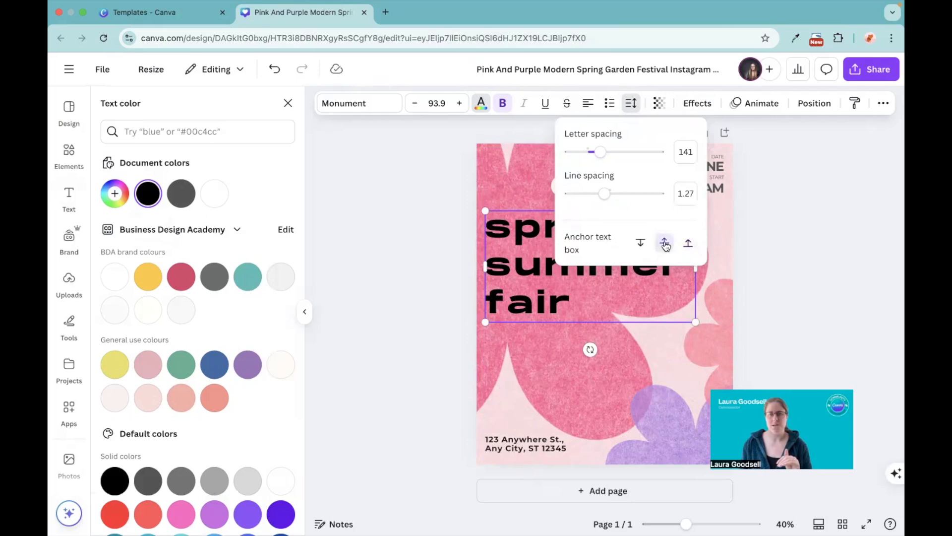
click(627, 303)
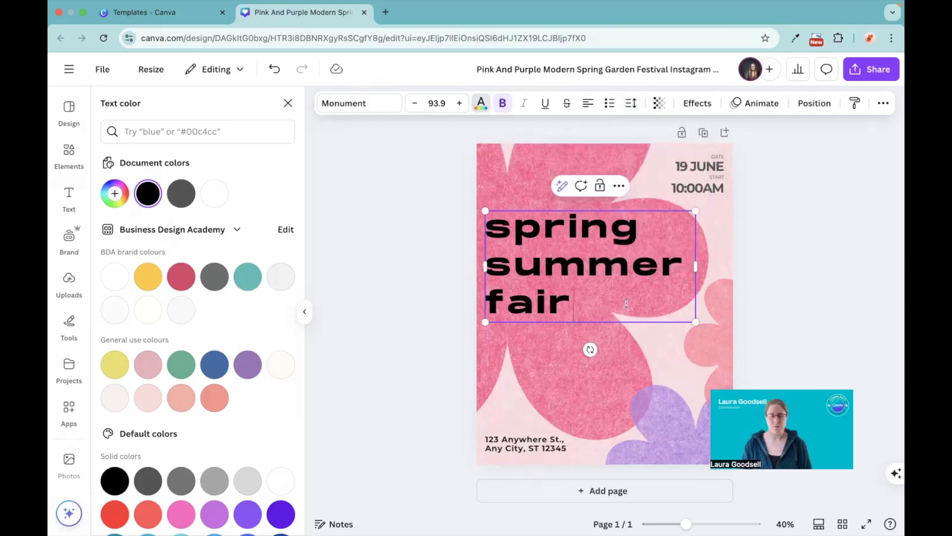
text(jkfbgfjbgdjffg)
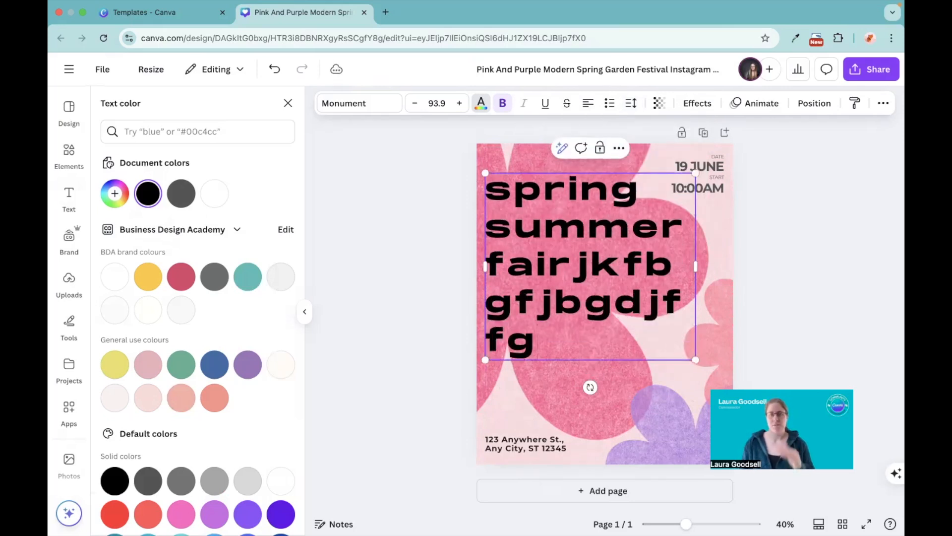
drag(572, 266, 589, 342)
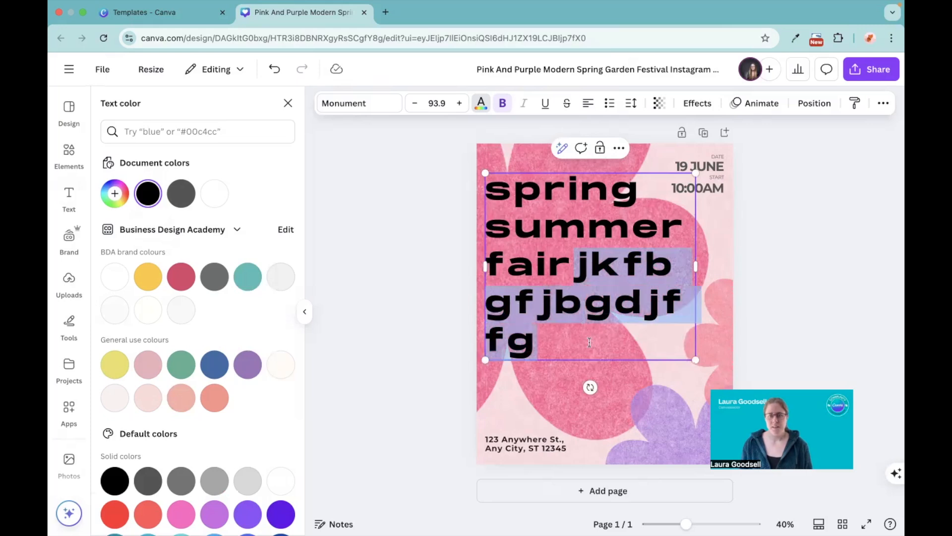
key(BackSpace)
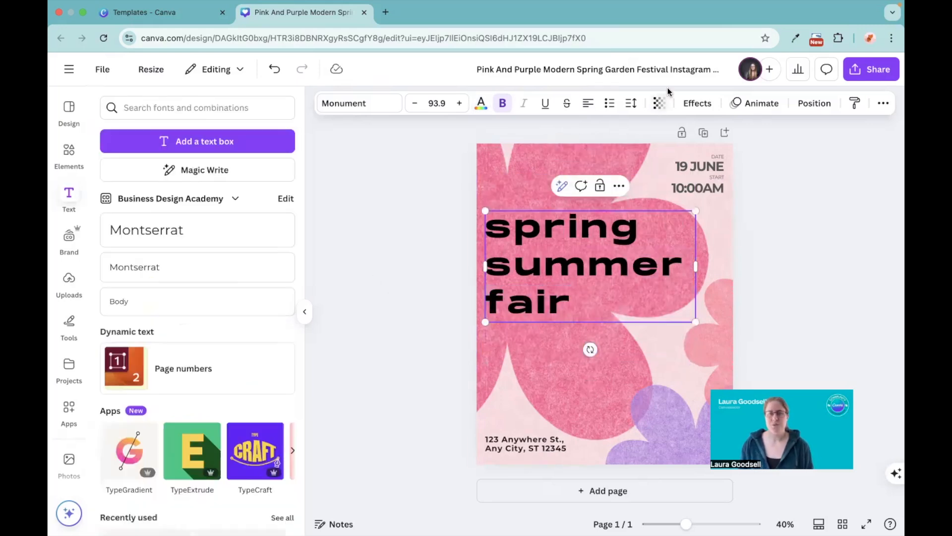
click(632, 103)
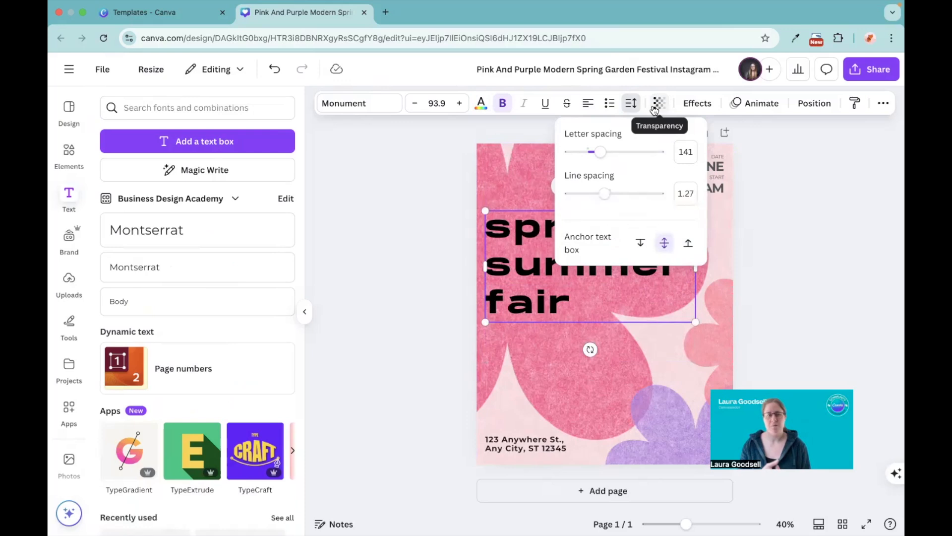
click(407, 178)
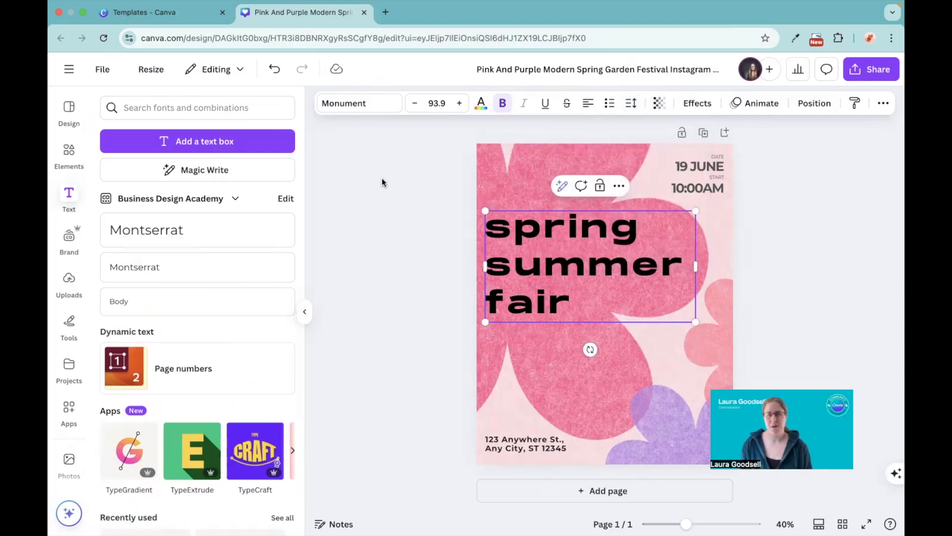
Preview the Shadow, Lift, Hollow, Splice, Outline, Echo, Glitch and Neon effects on the heading and reset its effect style to None
click(756, 104)
click(697, 104)
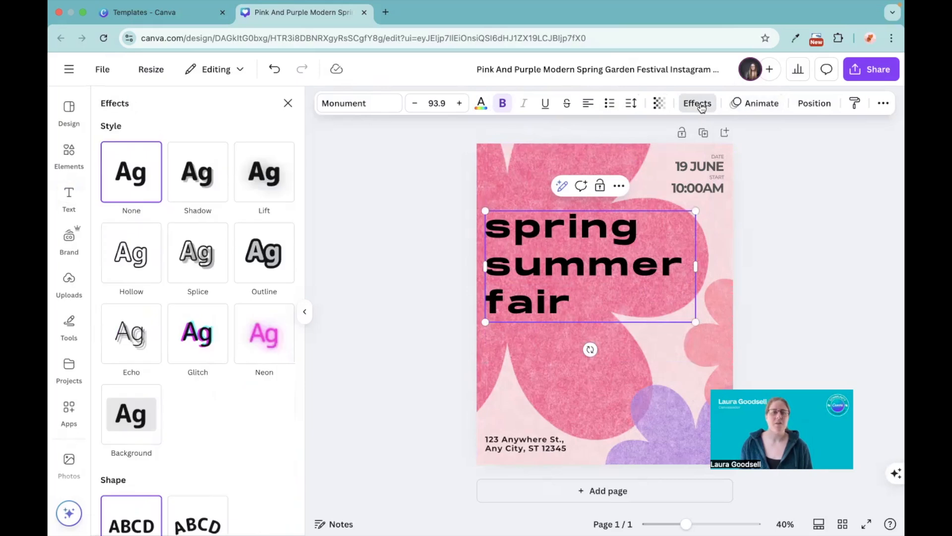
click(197, 187)
click(262, 180)
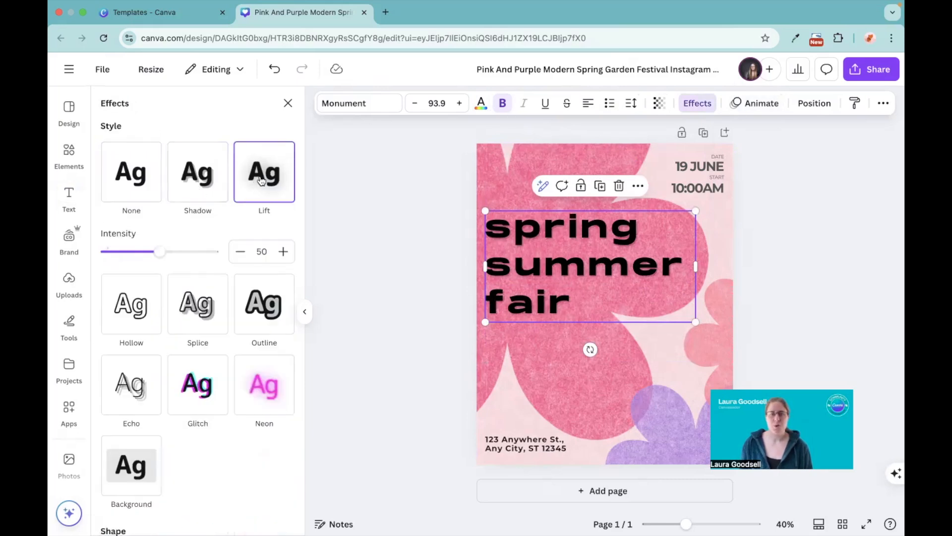
click(128, 314)
click(195, 268)
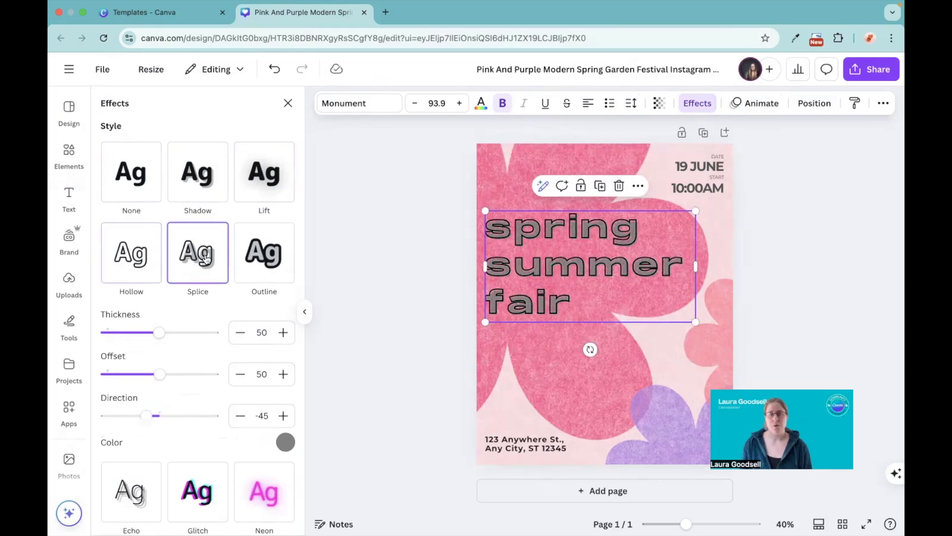
click(256, 259)
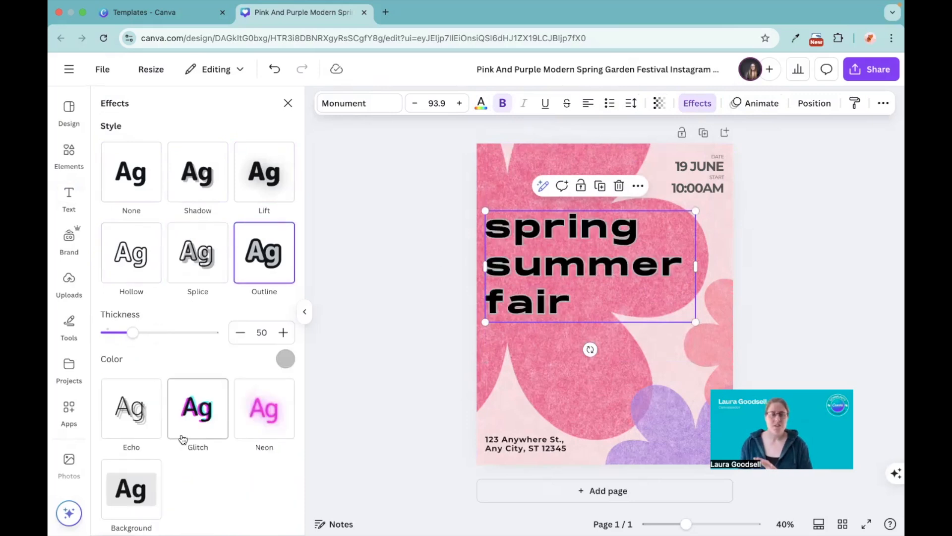
click(131, 409)
click(198, 348)
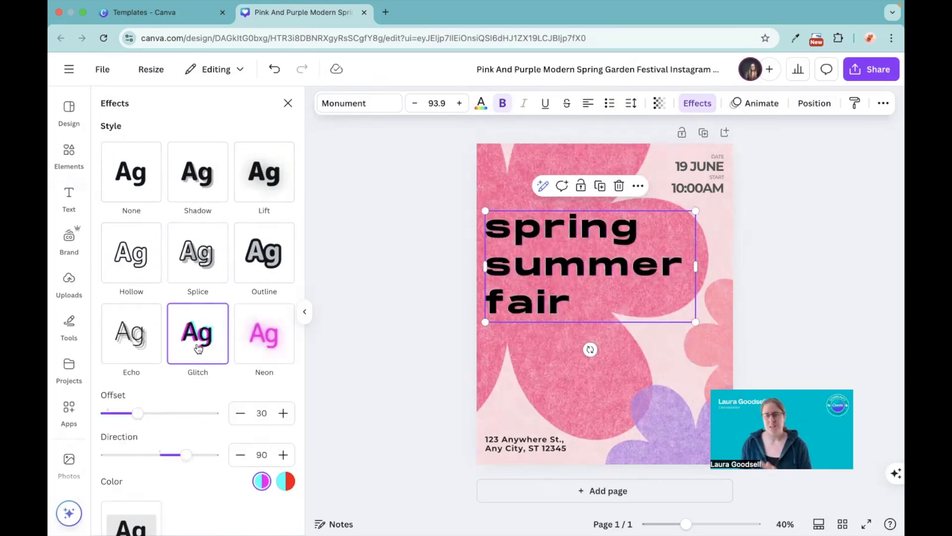
click(254, 341)
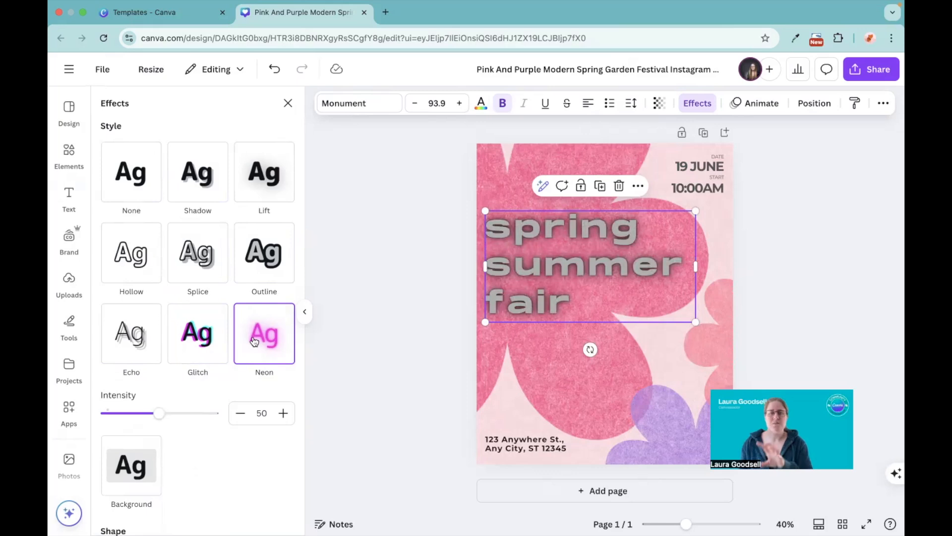
click(126, 182)
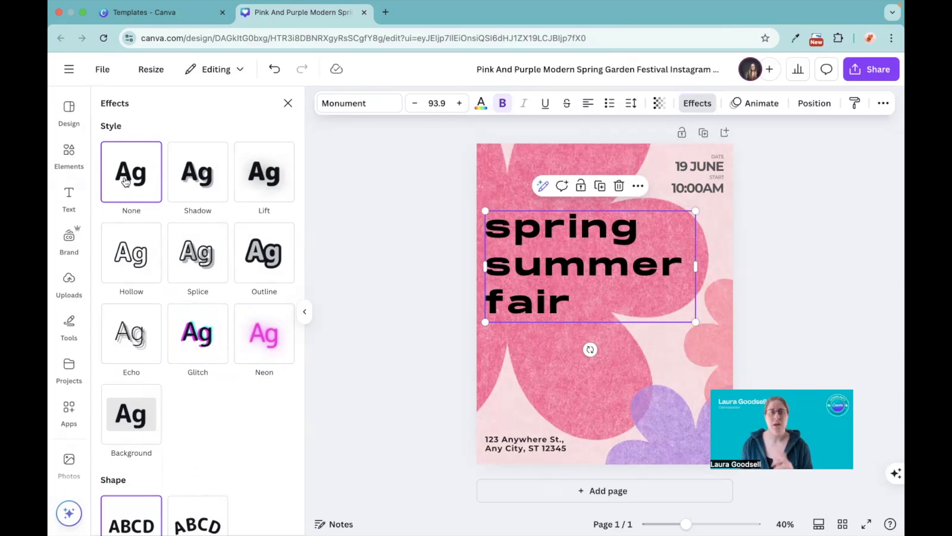
Try the Shadow, Echo, Glitch, Hollow and Splice effects on the heading once more, restore the None style and deselect the heading
click(197, 174)
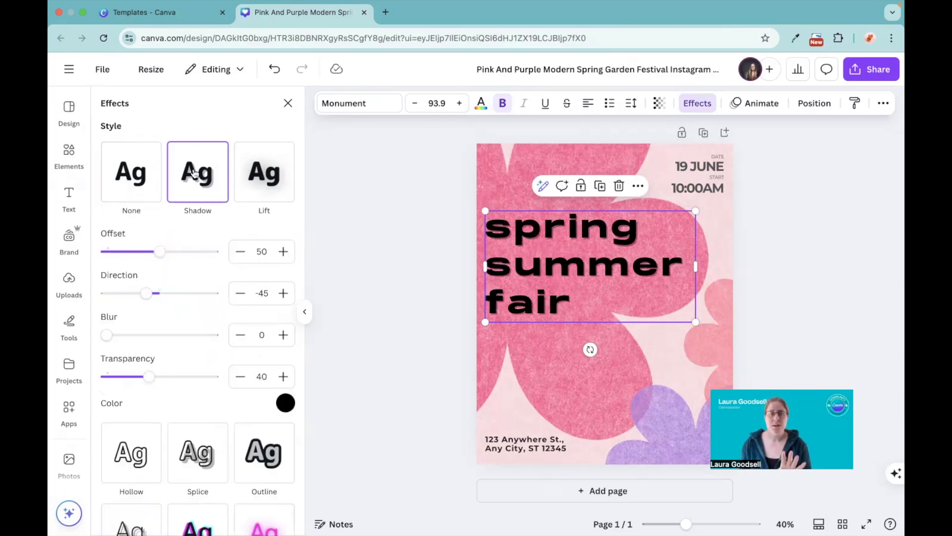
click(140, 175)
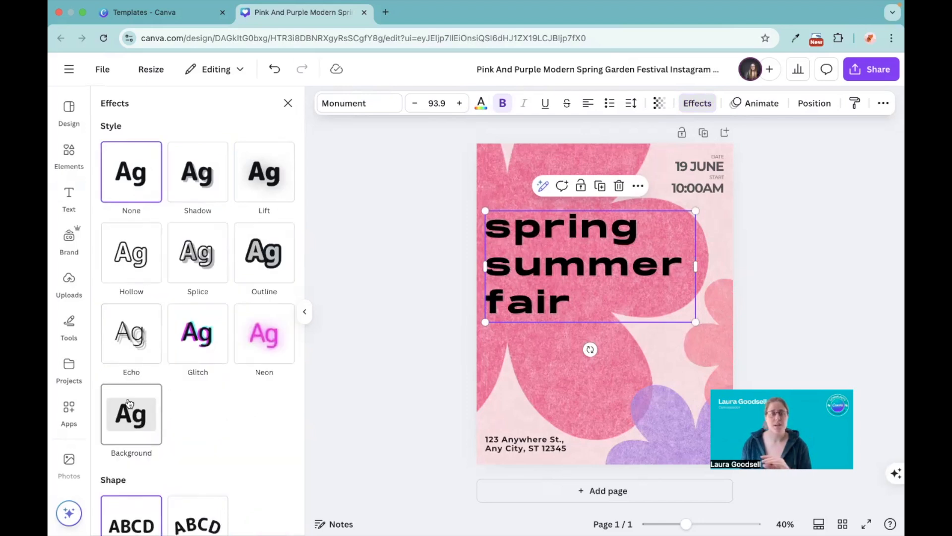
click(135, 338)
click(177, 347)
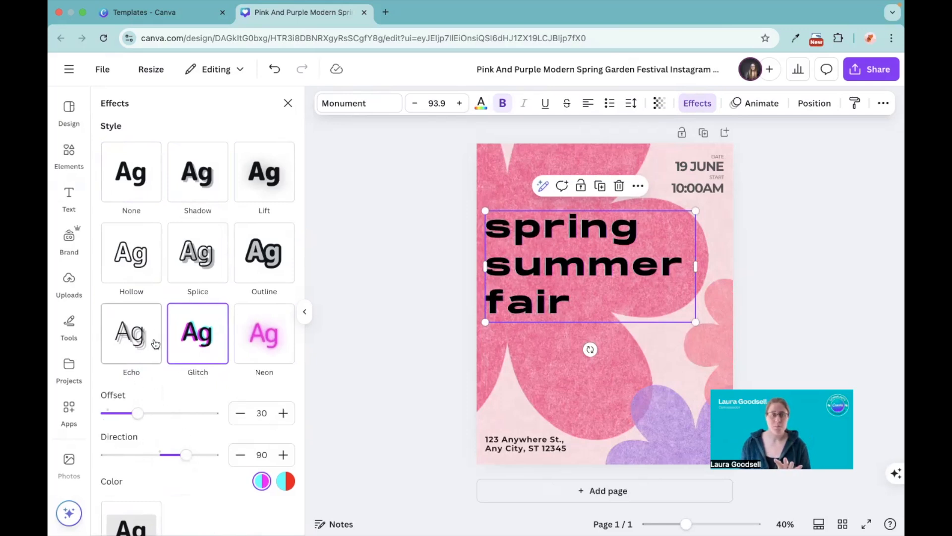
click(132, 257)
click(202, 244)
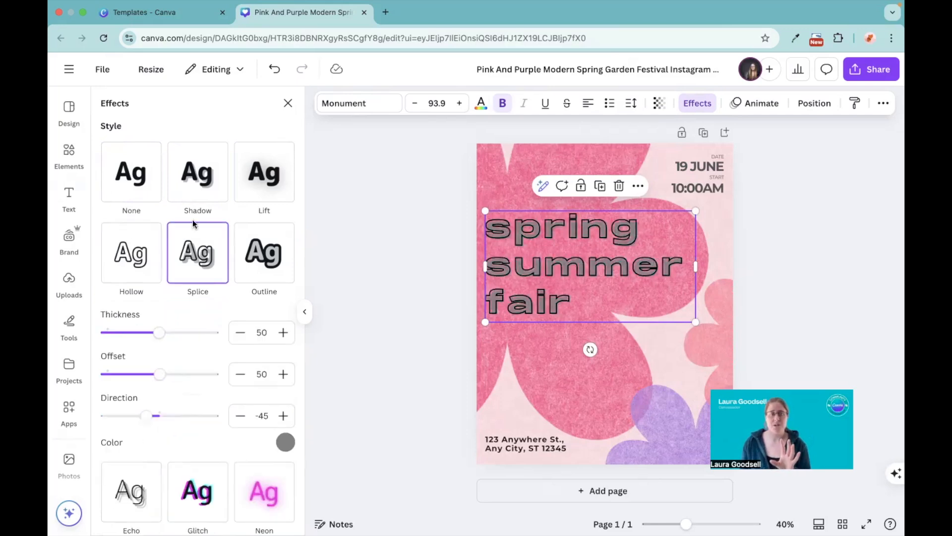
click(192, 192)
click(124, 173)
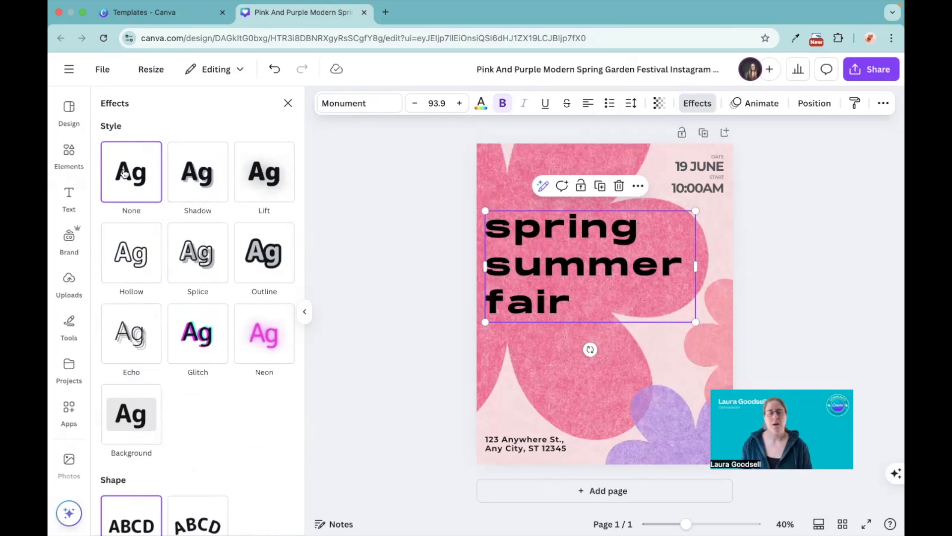
click(391, 296)
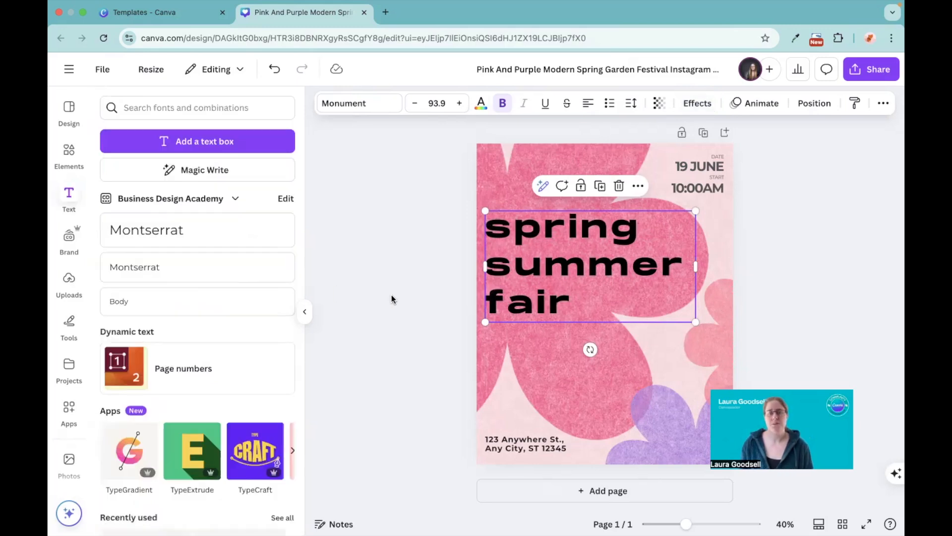
click(391, 296)
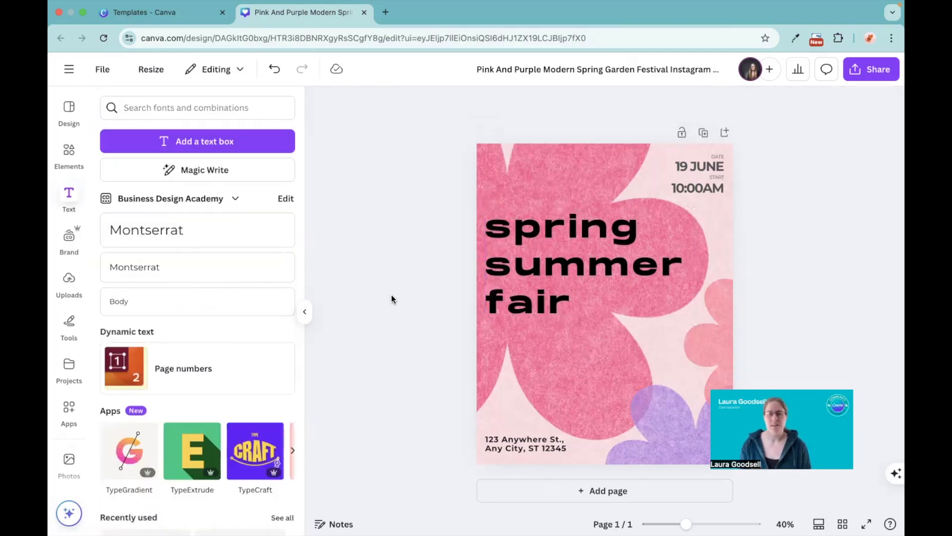